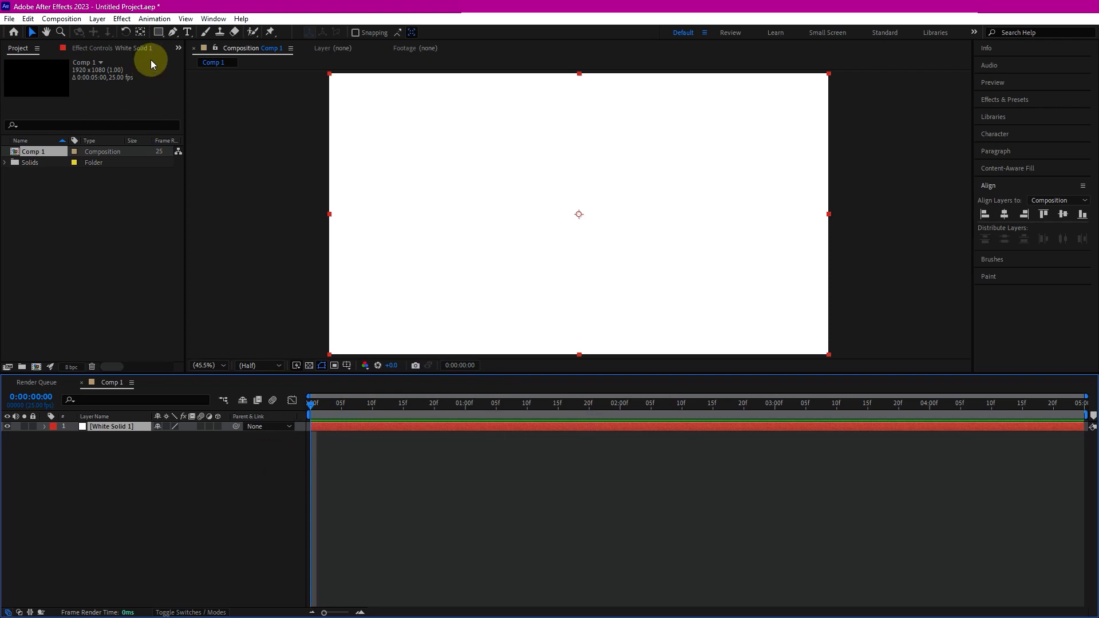
- Lock the white solid layer and type the text "Text Reveal" in the composition
{"action": "left_click", "coordinate": [187, 33]}
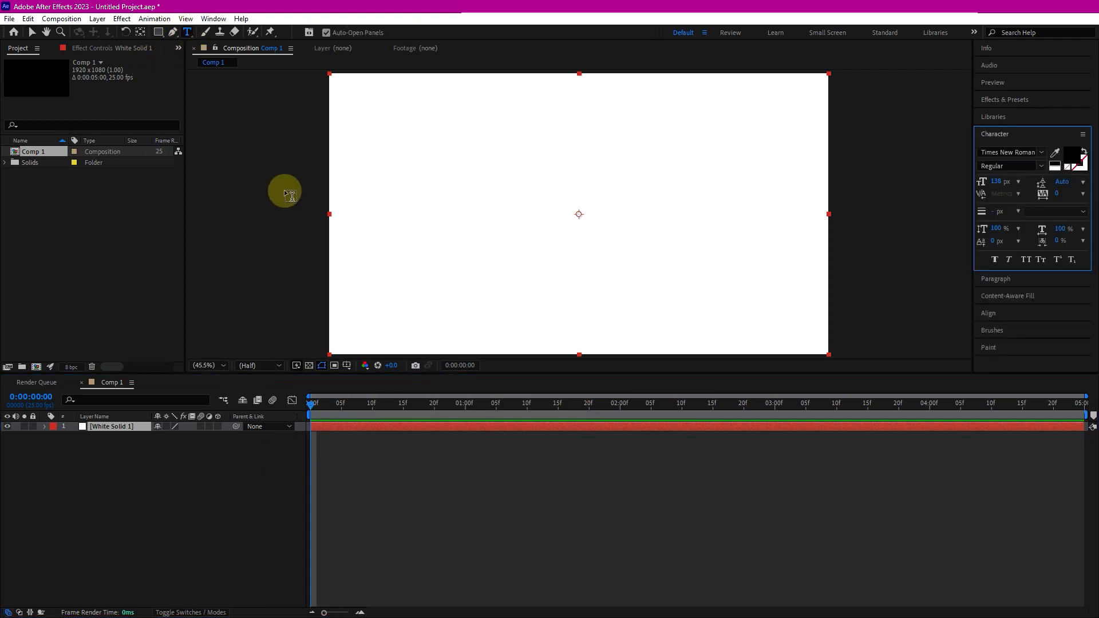
{"action": "left_click", "coordinate": [32, 427]}
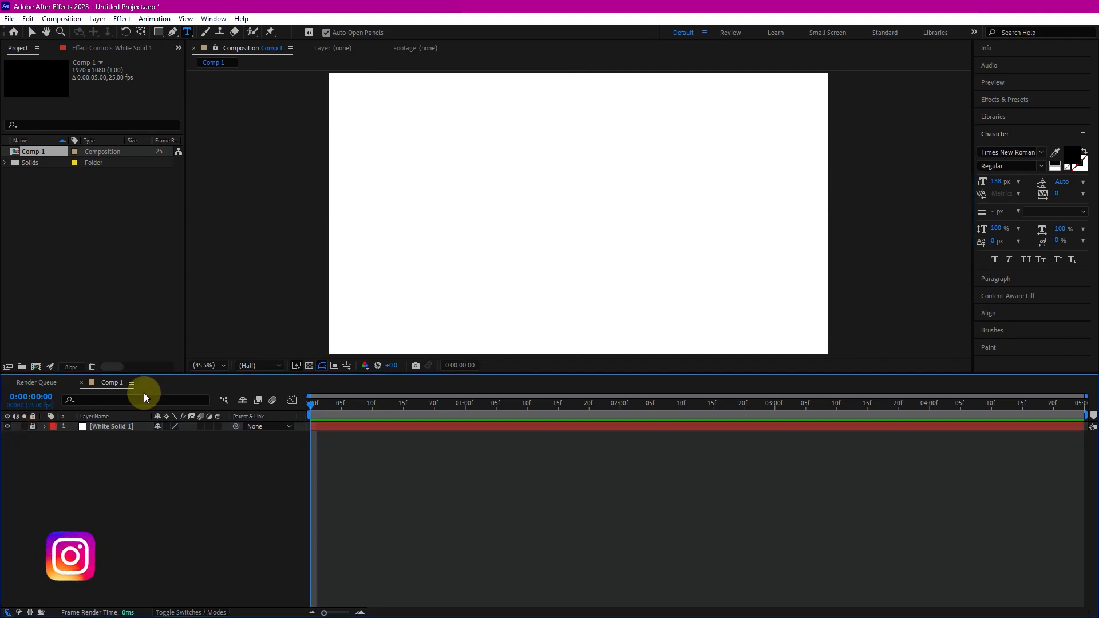
{"action": "left_click", "coordinate": [527, 197]}
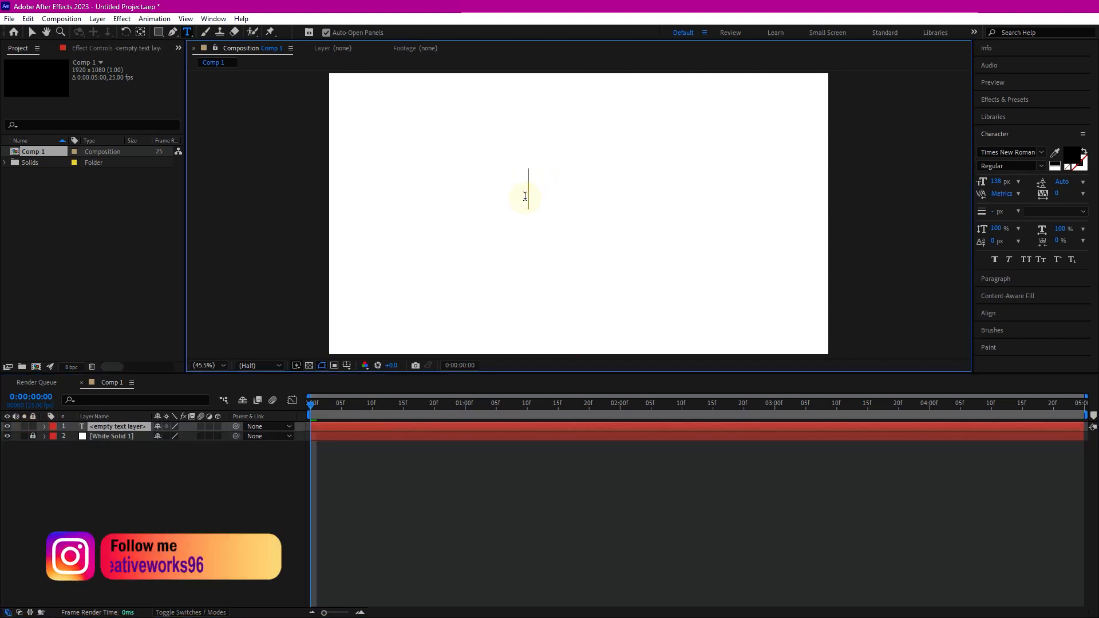
{"action": "type", "text": "Te"}
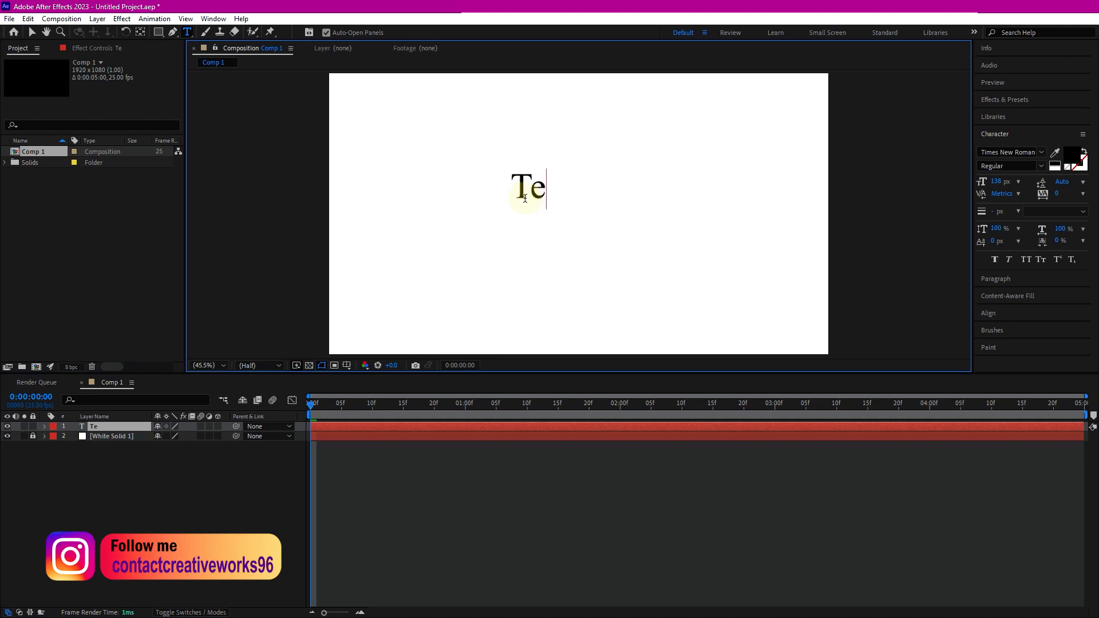
{"action": "type", "text": "xt "}
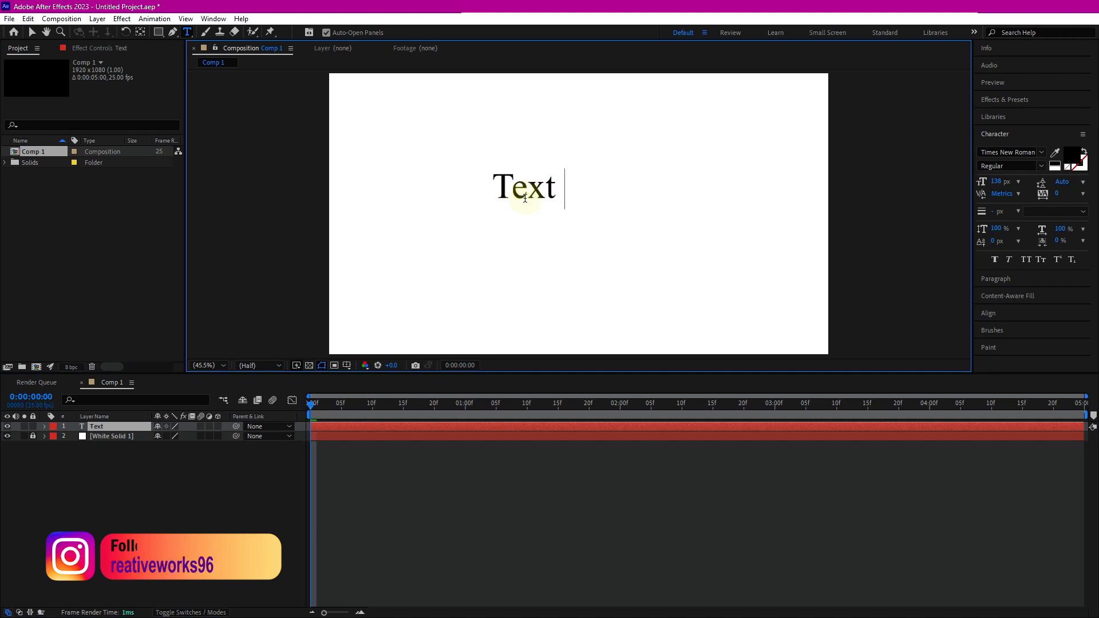
{"action": "type", "text": "Re"}
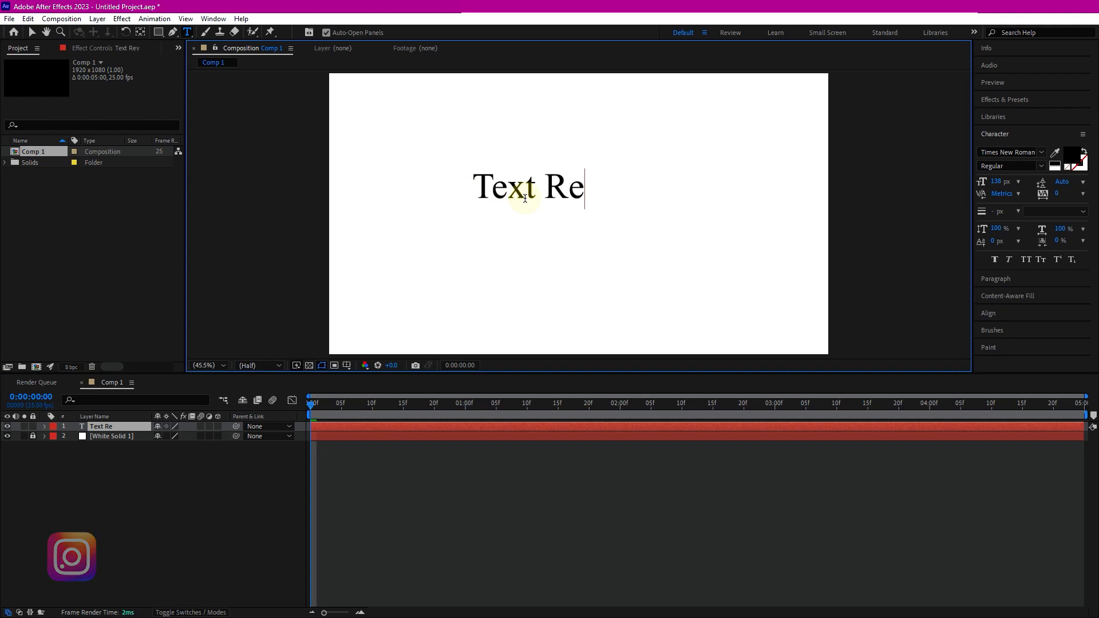
{"action": "type", "text": "veal"}
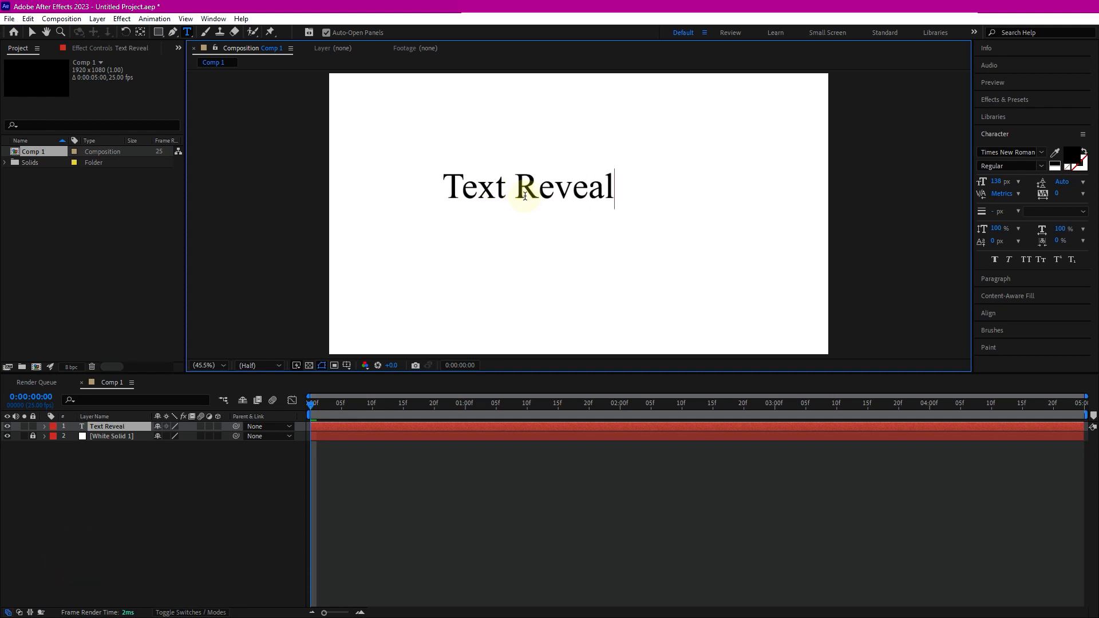
- Center the text layer horizontally and vertically in the composition using the Align panel
{"action": "left_click", "coordinate": [32, 33]}
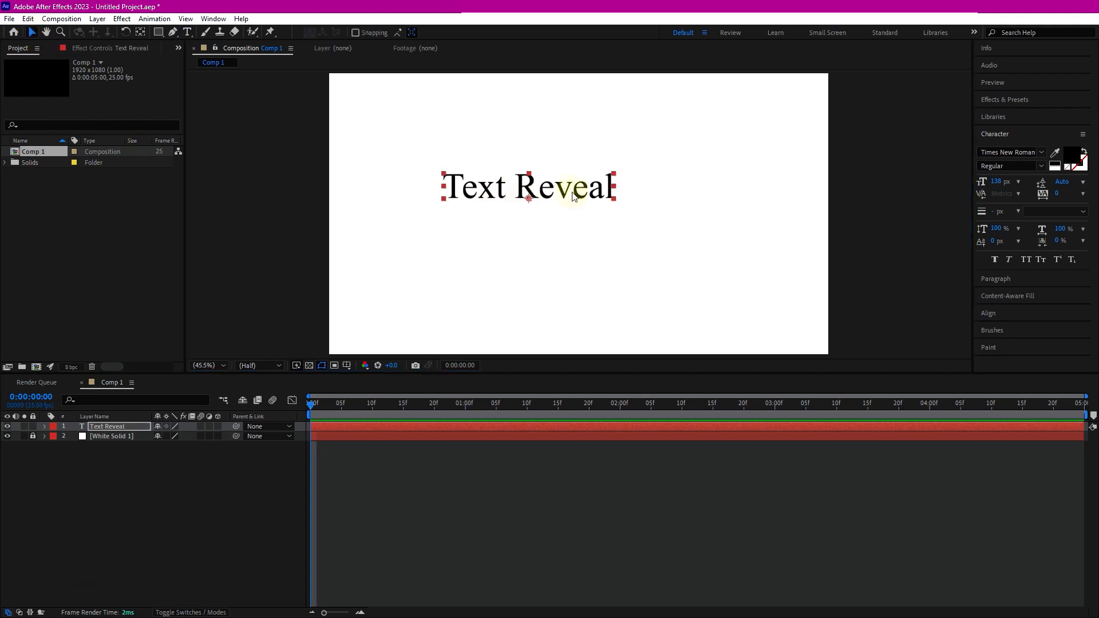
{"action": "left_click", "coordinate": [548, 196]}
{"action": "left_click", "coordinate": [1001, 314]}
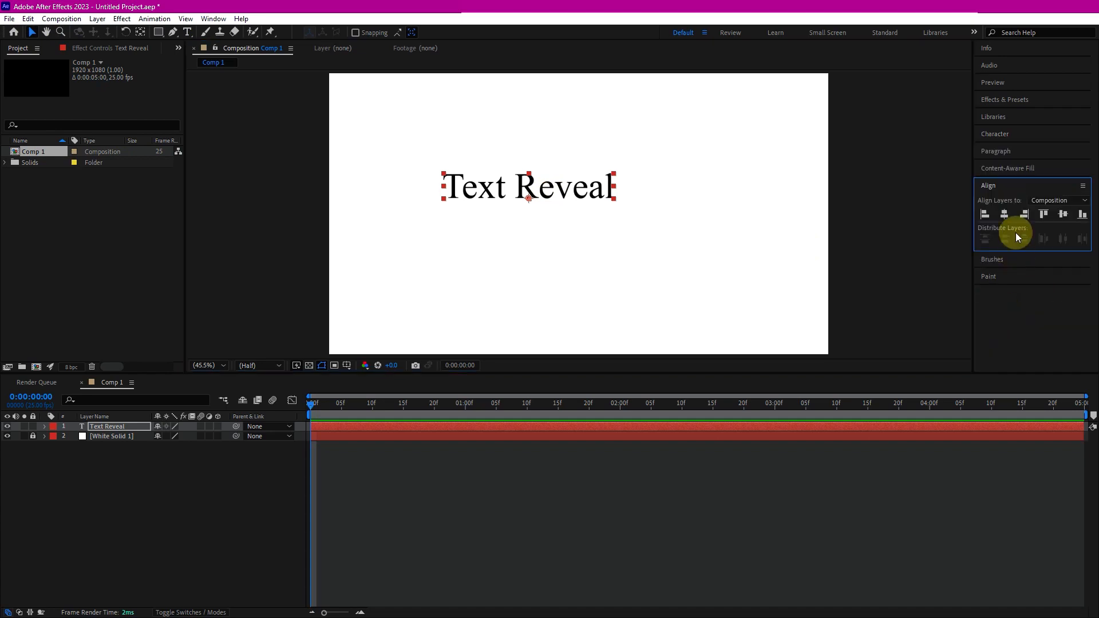
{"action": "left_click", "coordinate": [213, 18]}
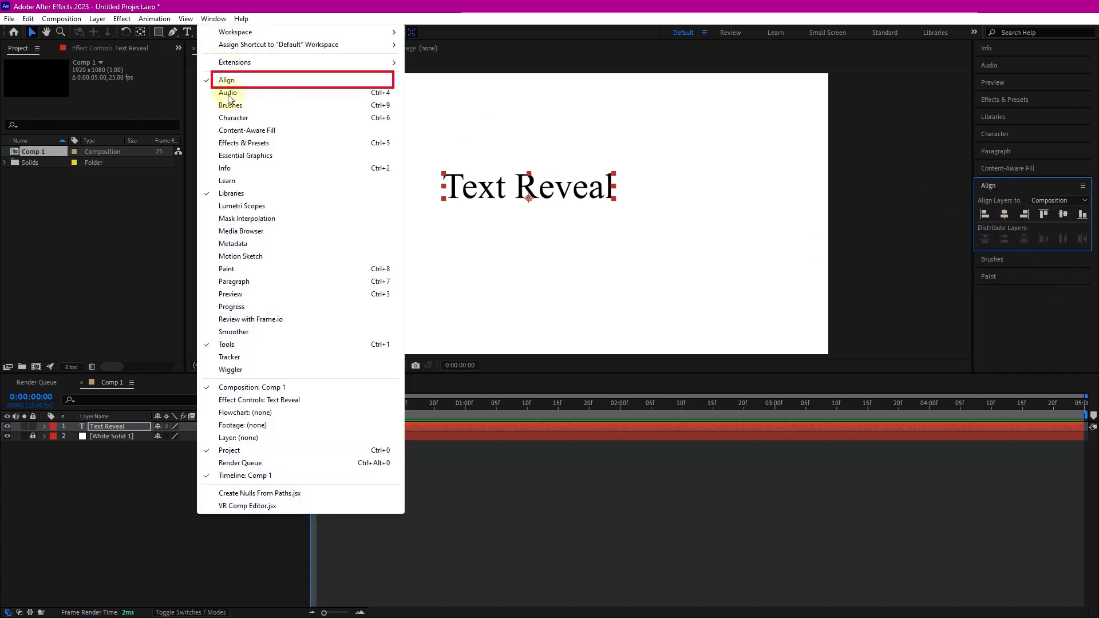
{"action": "left_click", "coordinate": [996, 184]}
{"action": "left_click", "coordinate": [996, 186]}
{"action": "left_click", "coordinate": [1005, 214]}
{"action": "left_click", "coordinate": [1062, 216]}
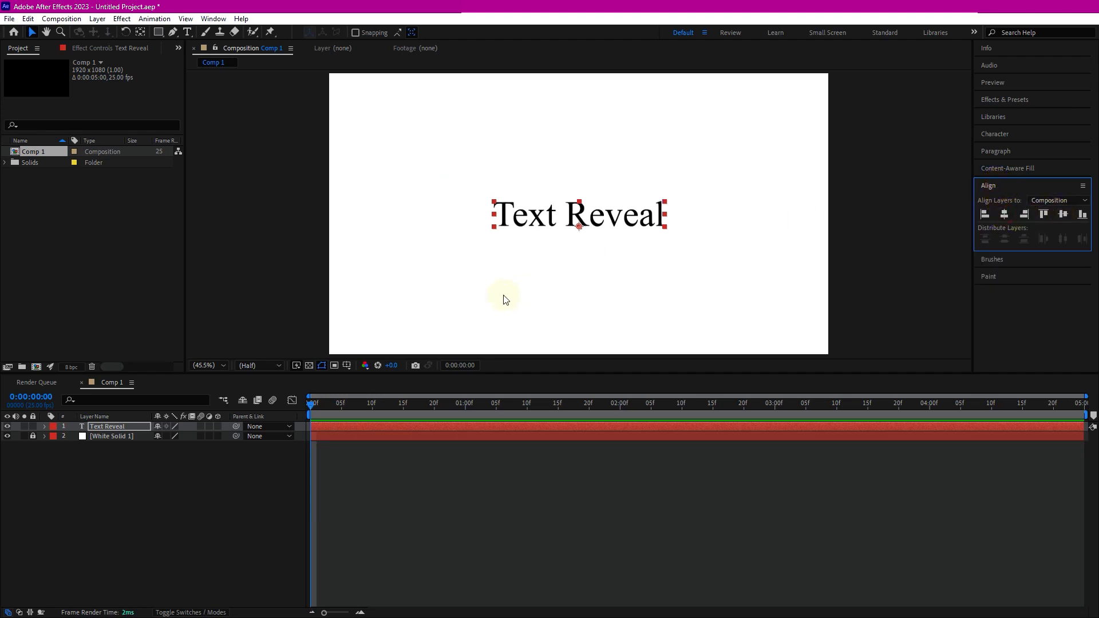
- Select the text layer and draw a rectangular mask around the text
{"action": "left_click", "coordinate": [118, 427]}
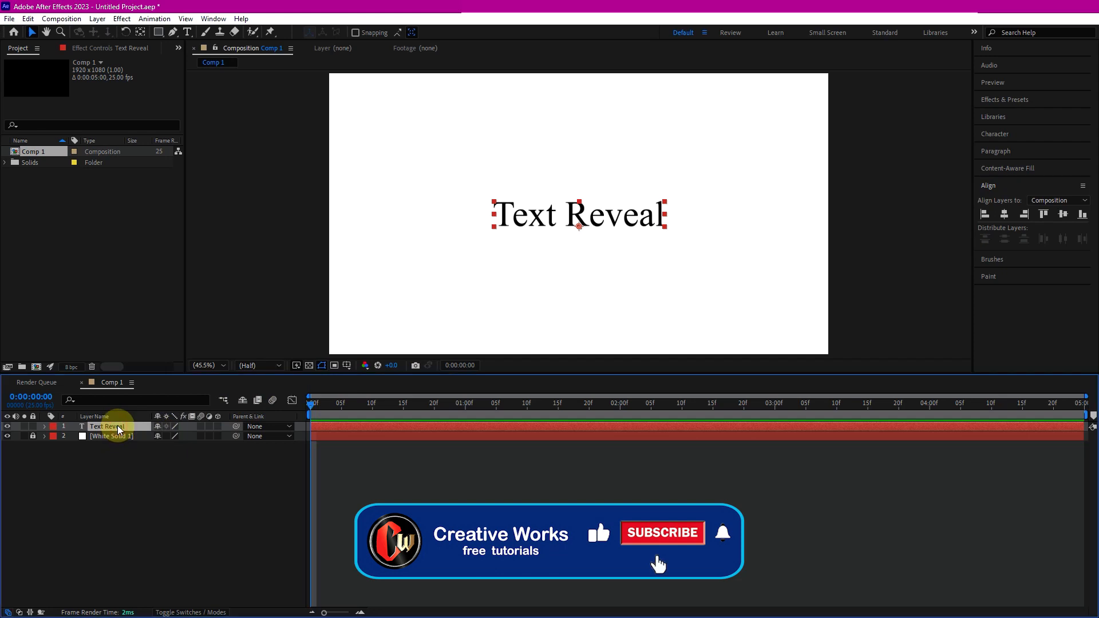
{"action": "left_click", "coordinate": [159, 32]}
{"action": "left_click_drag", "start_coordinate": [482, 193], "coordinate": [672, 233]}
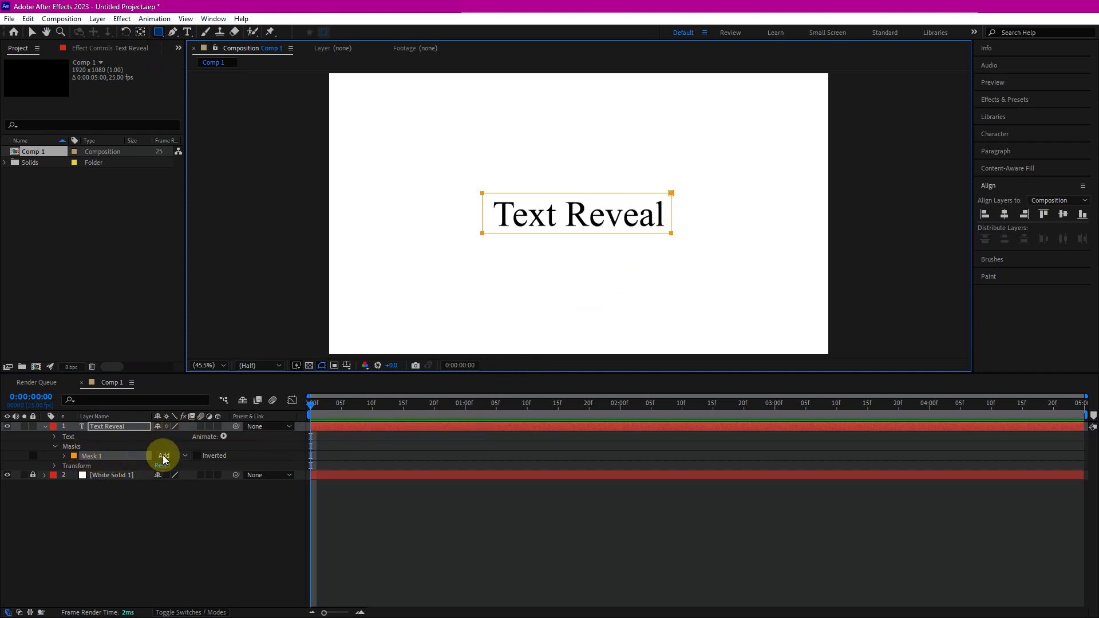
- Fit the mask's right edge to the end of the text, switching the mask mode to None and then to Add
{"action": "left_click", "coordinate": [184, 455]}
{"action": "left_click", "coordinate": [184, 470]}
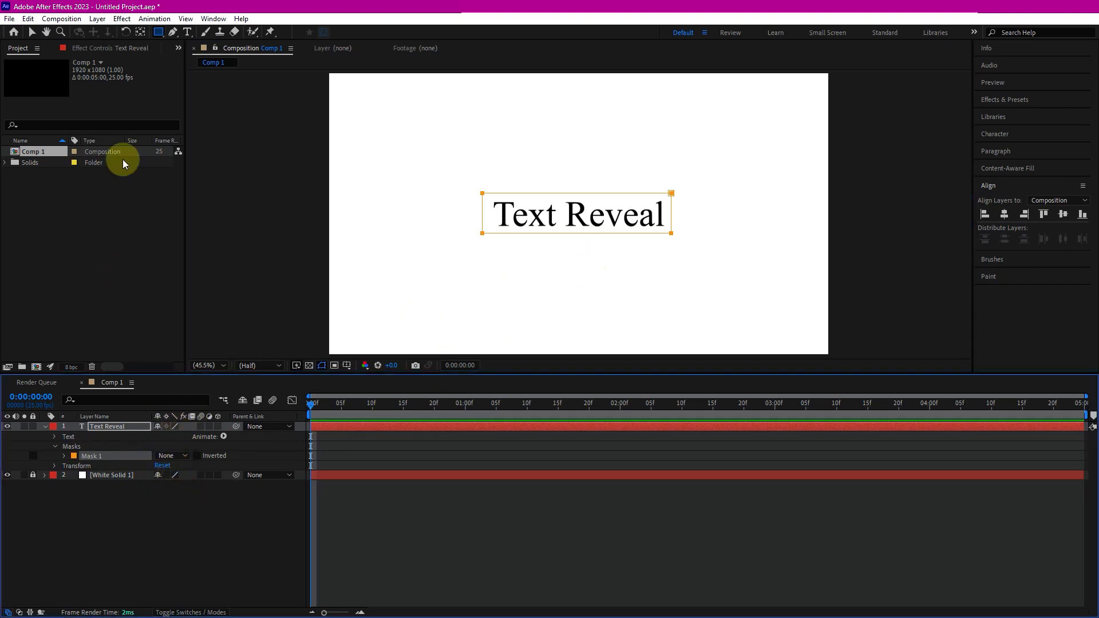
{"action": "left_click", "coordinate": [33, 32]}
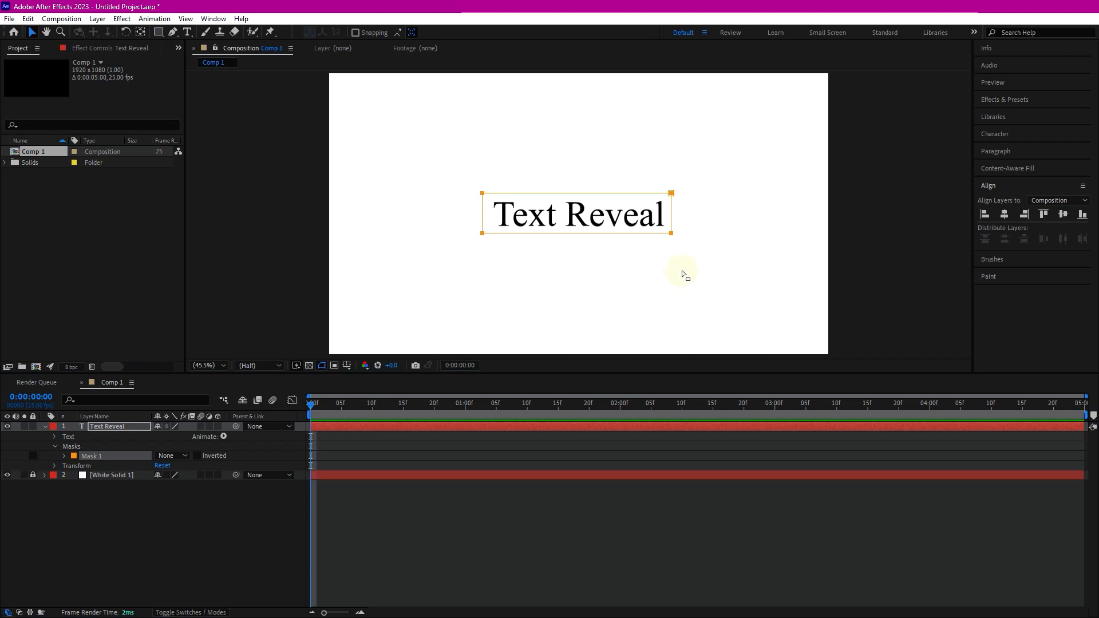
{"action": "left_click", "coordinate": [129, 427]}
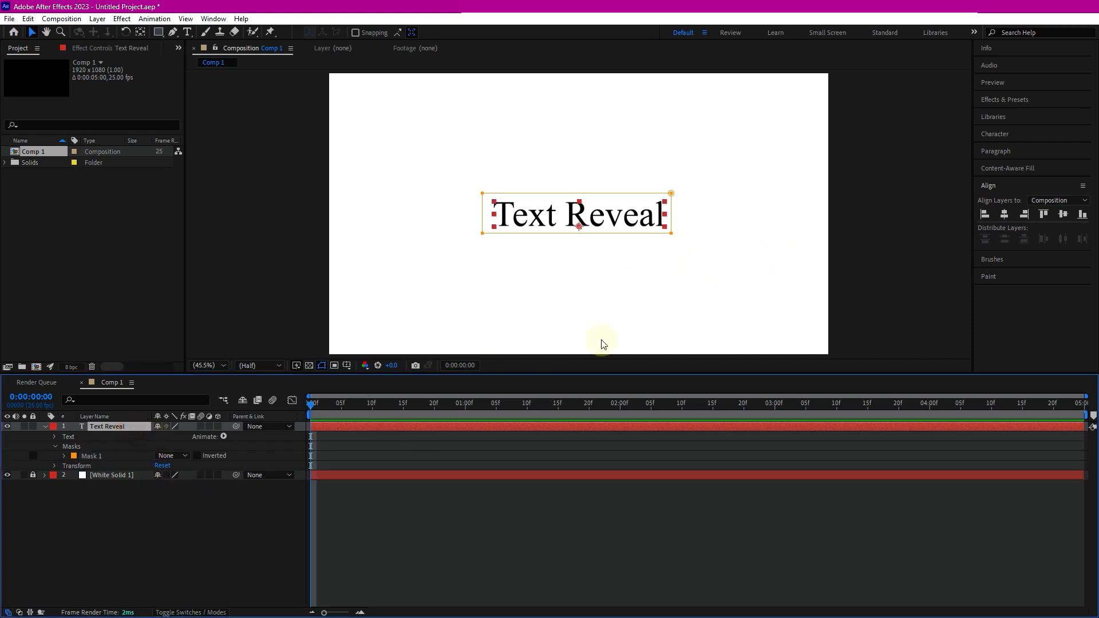
{"action": "left_click", "coordinate": [672, 235]}
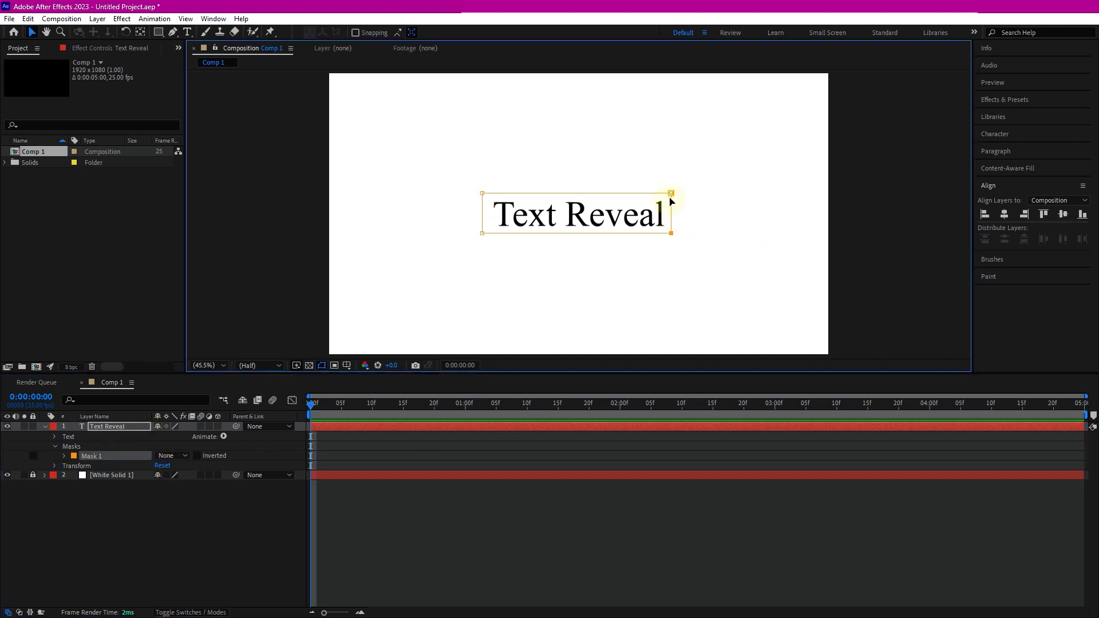
{"action": "mouse_move", "coordinate": [673, 217]}
{"action": "left_mouse_down"}
{"action": "mouse_move", "coordinate": [626, 217]}
{"action": "mouse_move", "coordinate": [675, 217]}
{"action": "left_mouse_up"}
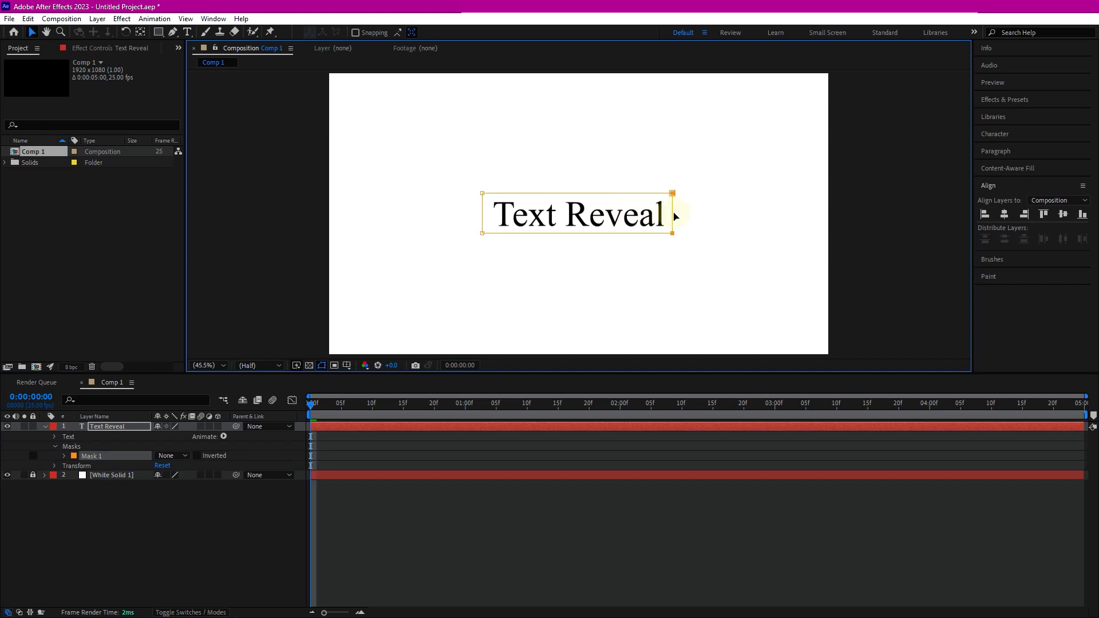
{"action": "left_click", "coordinate": [188, 457]}
{"action": "left_click", "coordinate": [200, 482]}
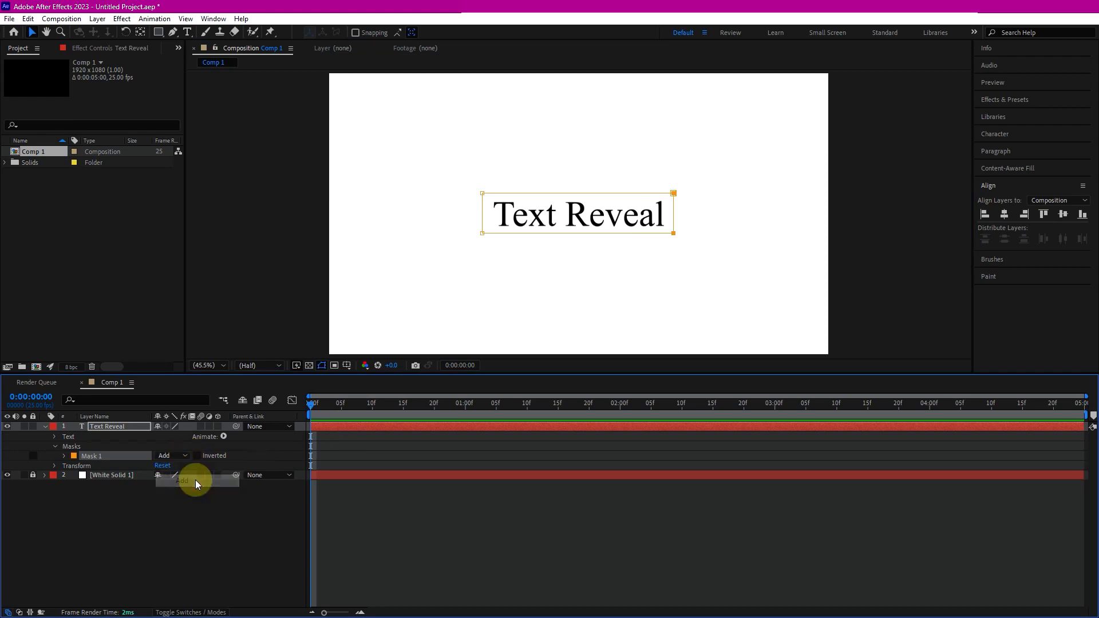
{"action": "mouse_move", "coordinate": [674, 213]}
{"action": "left_mouse_down"}
{"action": "mouse_move", "coordinate": [598, 215]}
{"action": "mouse_move", "coordinate": [671, 214]}
{"action": "left_mouse_up"}
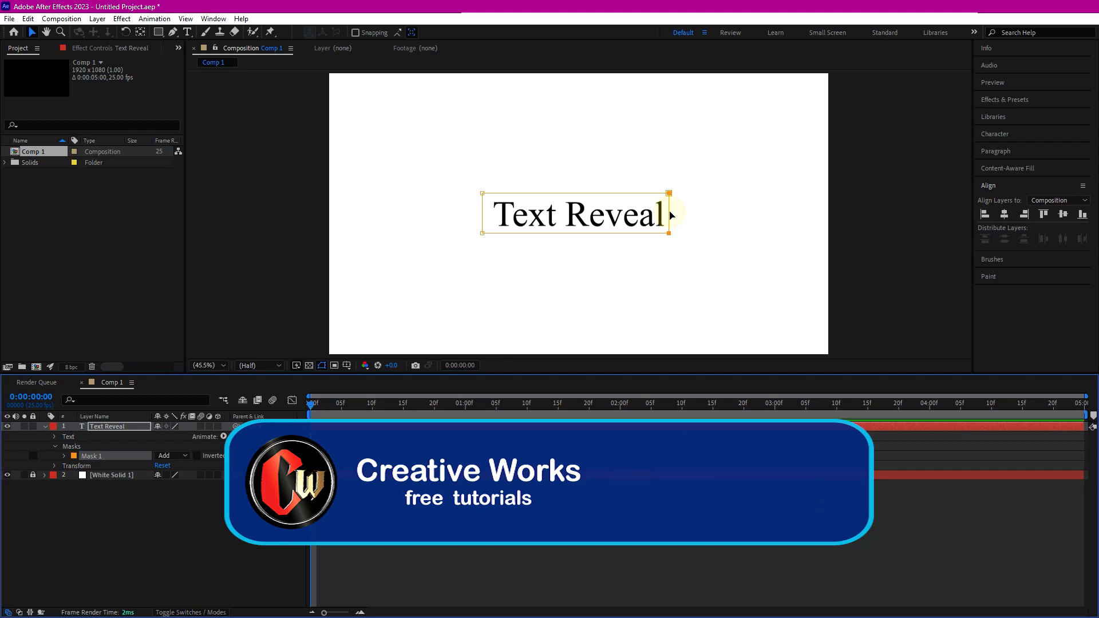
{"action": "left_click", "coordinate": [271, 505]}
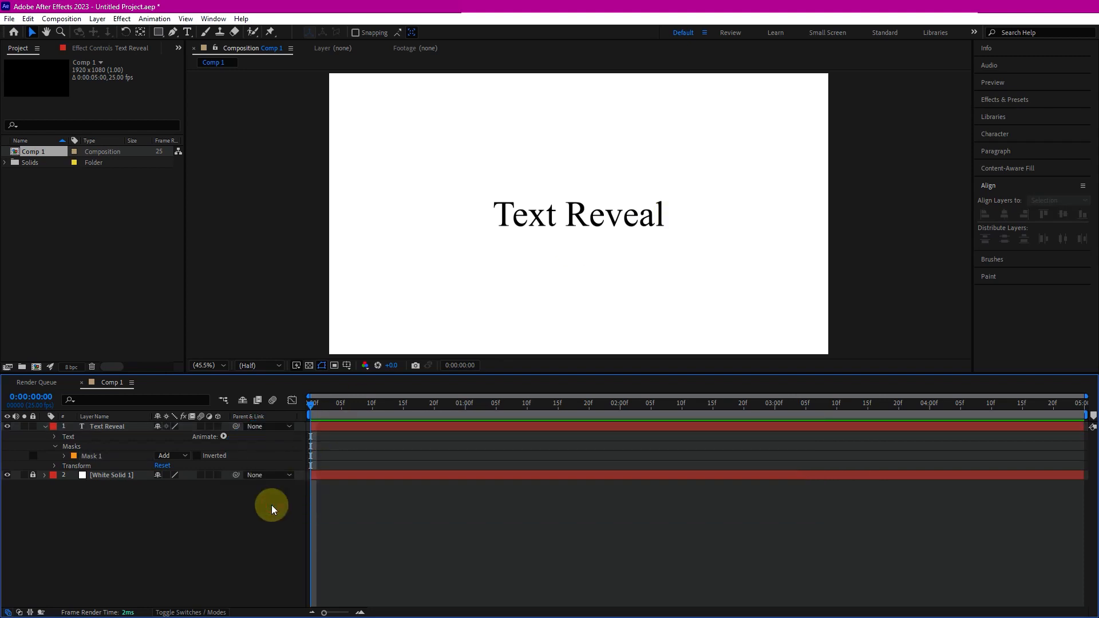
- Set the shape fill to red and draw a thin vertical rectangle just left of the text, about the text's height
{"action": "left_click", "coordinate": [161, 33]}
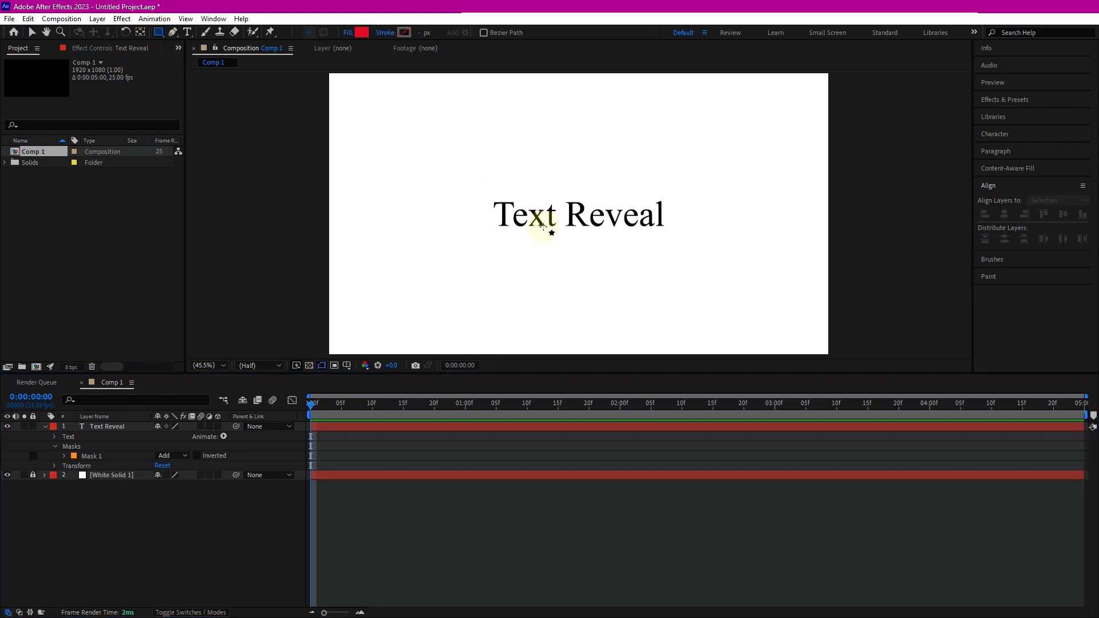
{"action": "left_click", "coordinate": [360, 33]}
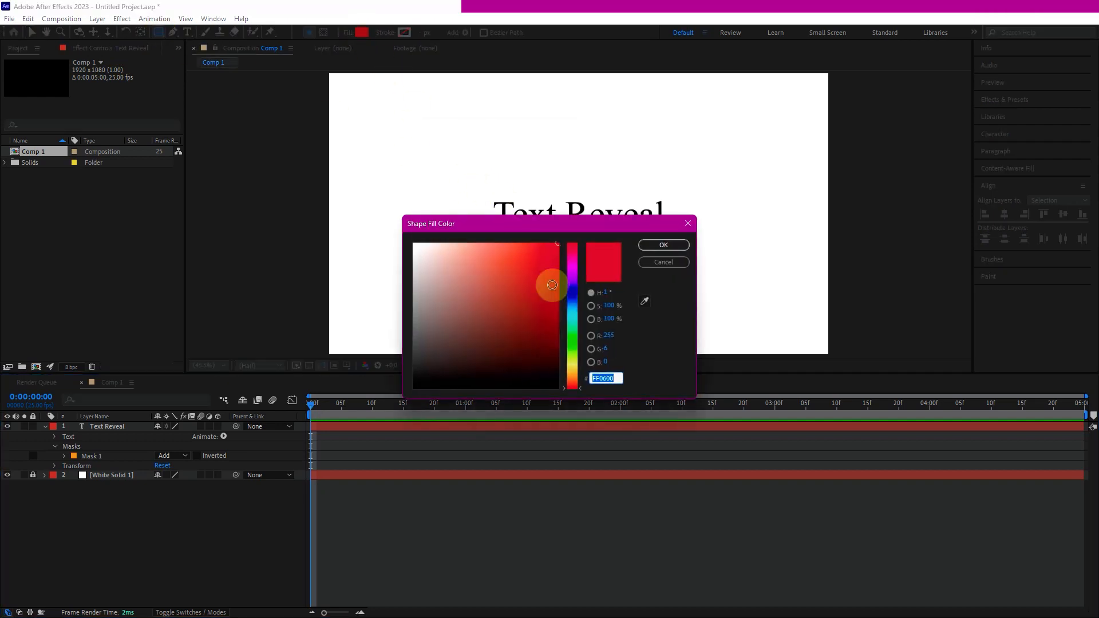
{"action": "left_click", "coordinate": [663, 245]}
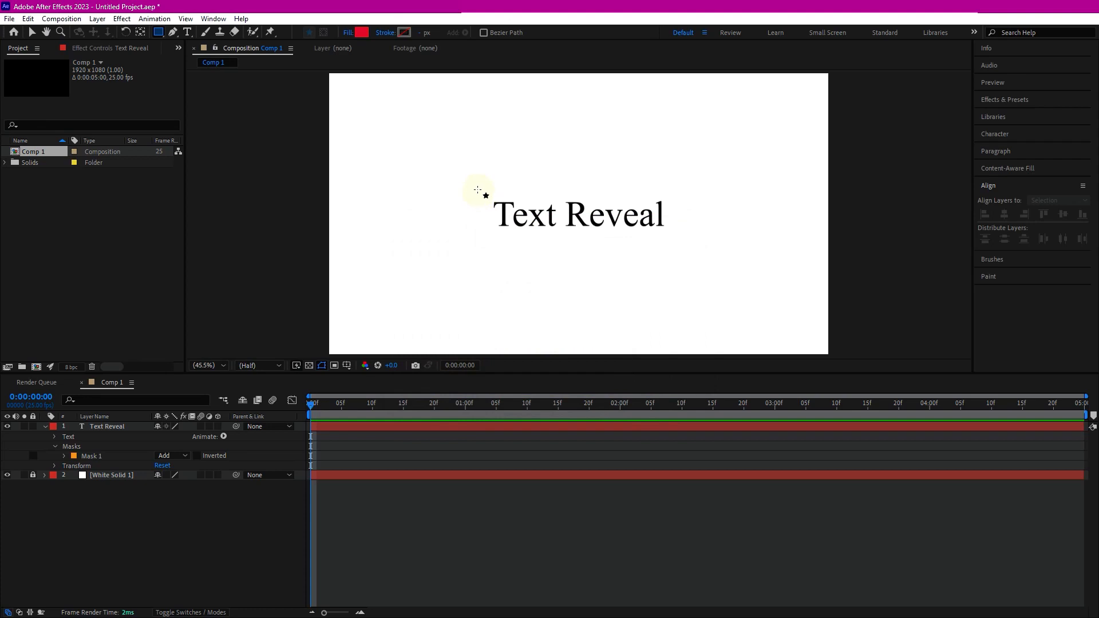
{"action": "left_click_drag", "start_coordinate": [484, 193], "coordinate": [488, 236]}
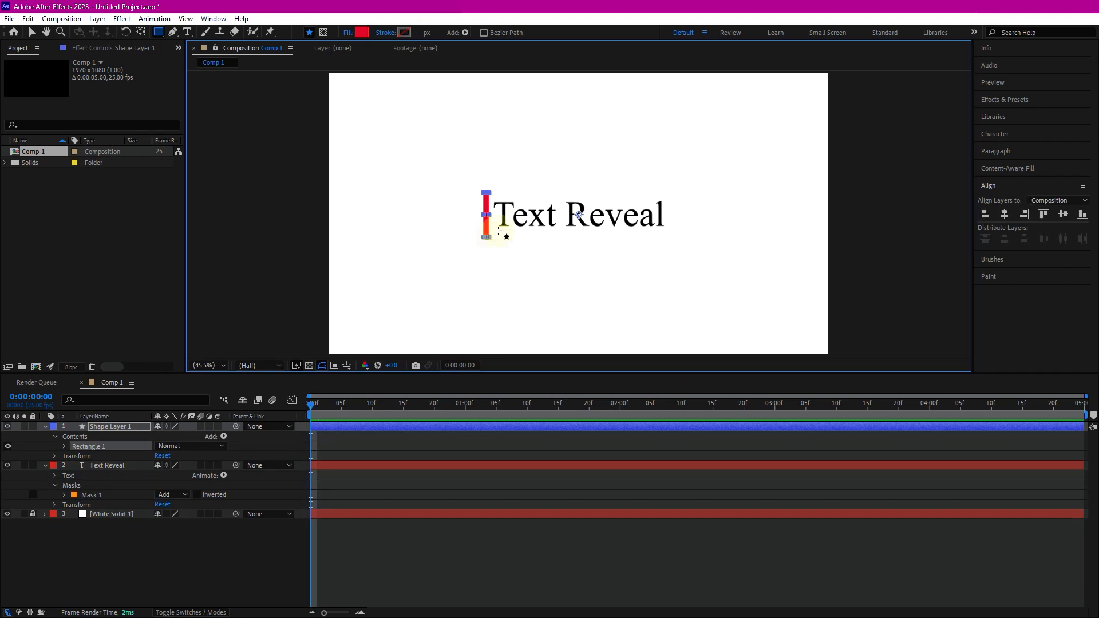
- Select the red rectangle and center it vertically in the composition
{"action": "left_click", "coordinate": [33, 32]}
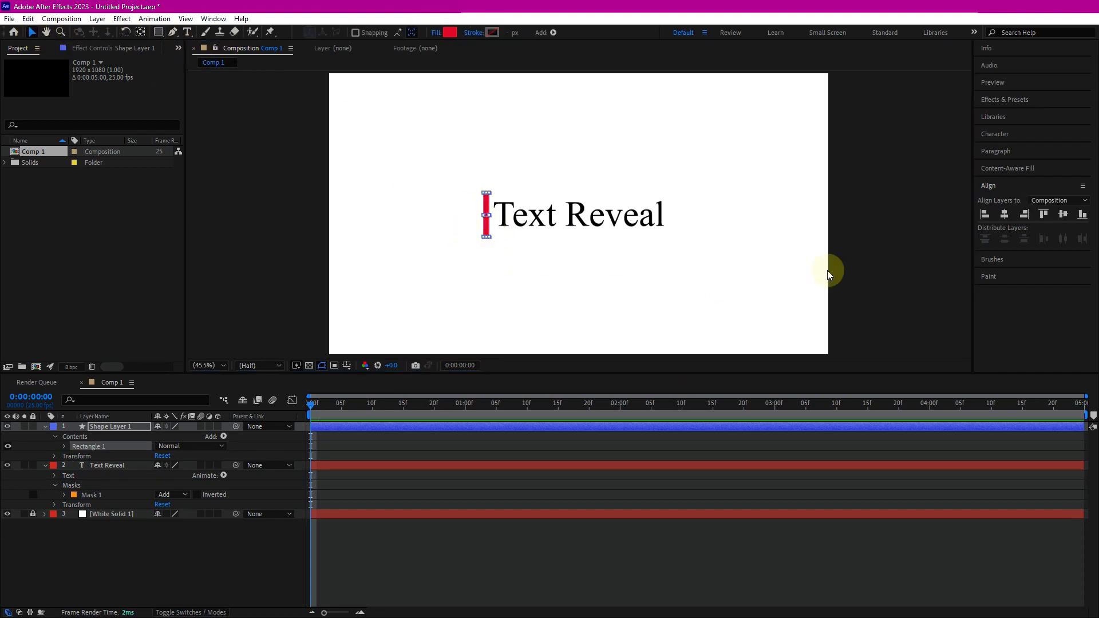
{"action": "left_click", "coordinate": [872, 270]}
{"action": "left_click", "coordinate": [487, 215]}
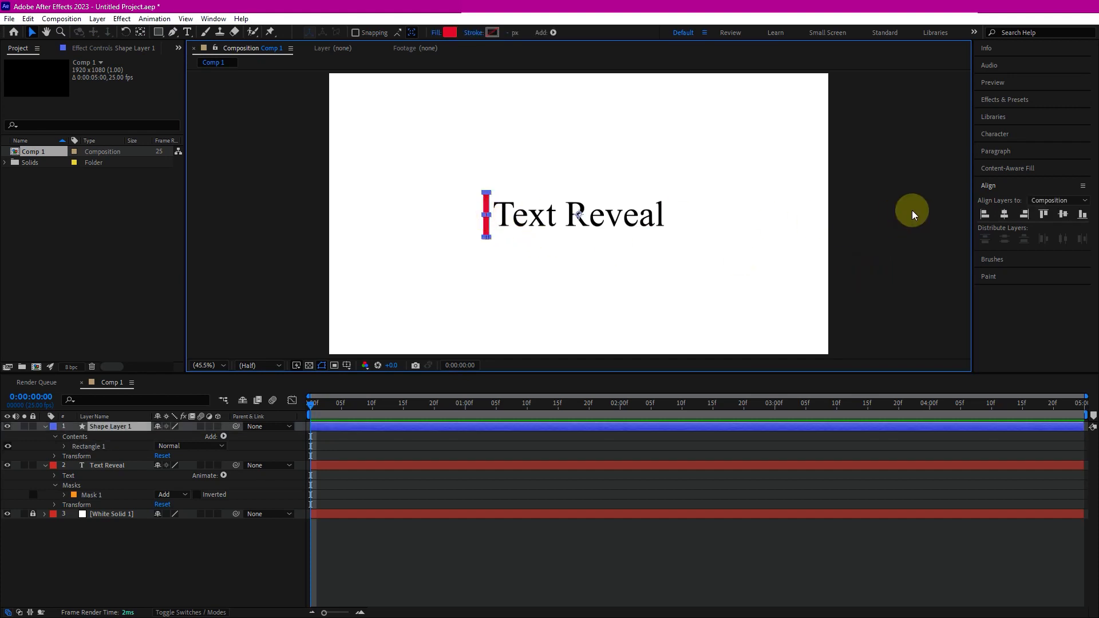
{"action": "left_click", "coordinate": [986, 184]}
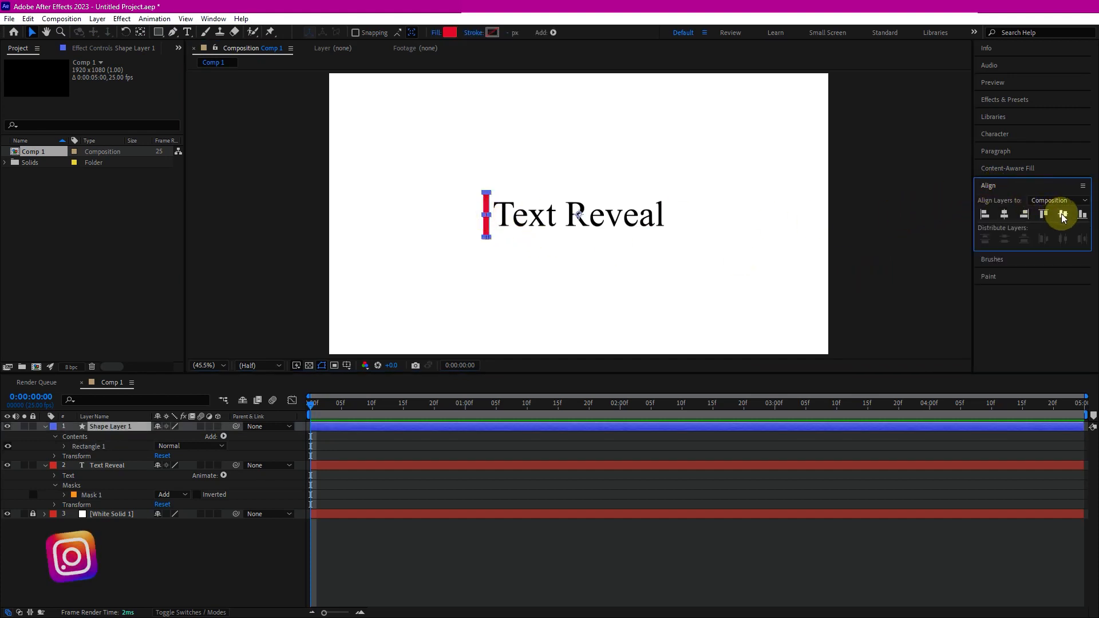
{"action": "left_click", "coordinate": [1062, 215]}
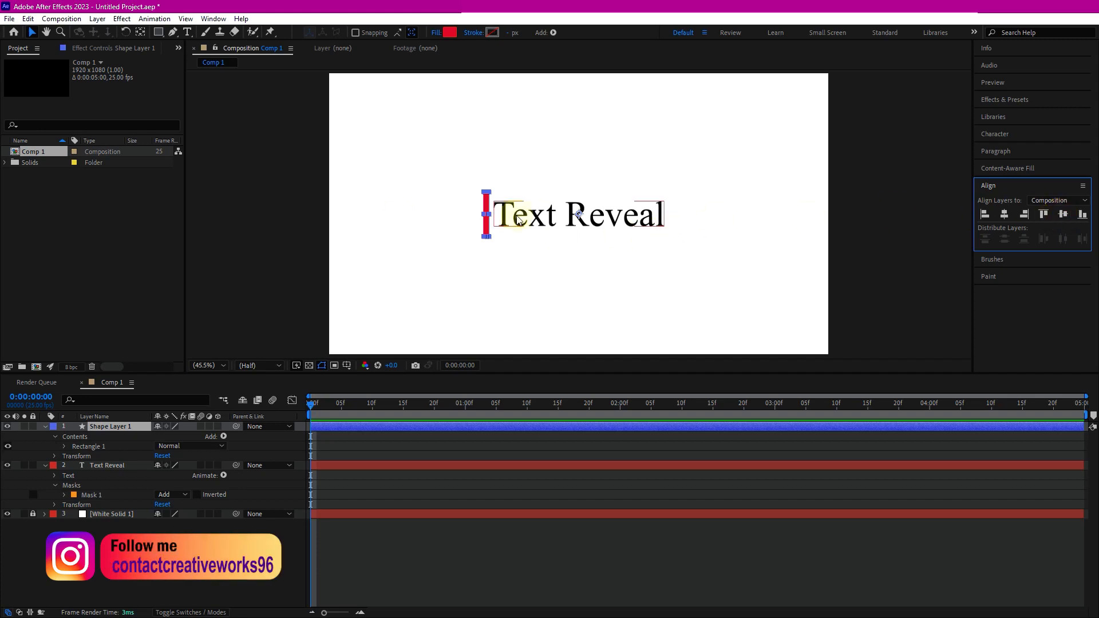
{"action": "left_click", "coordinate": [845, 290]}
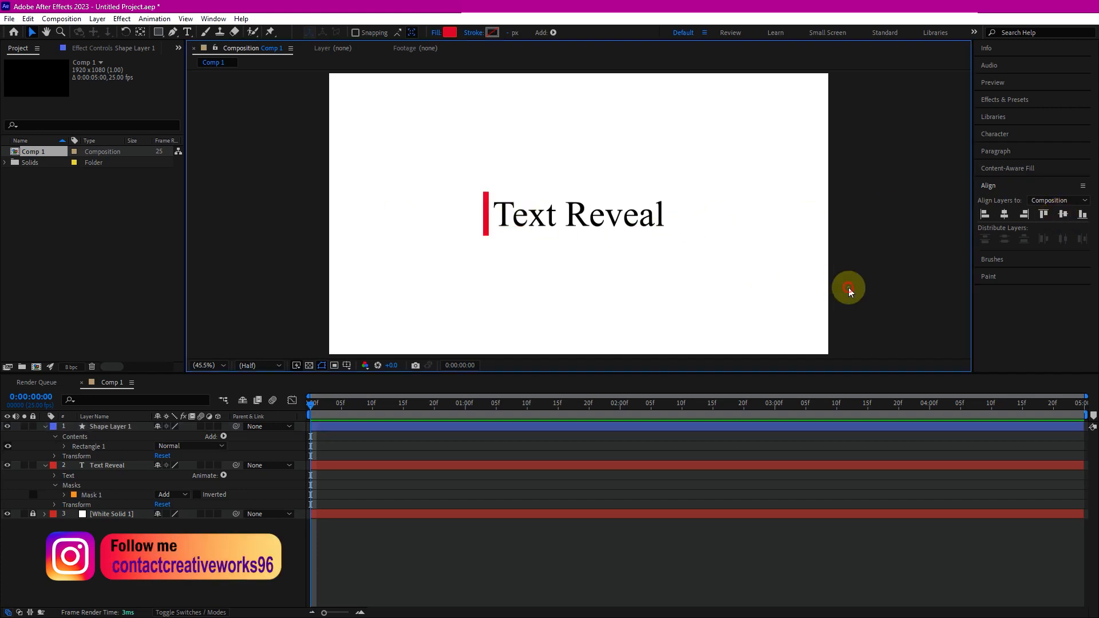
- Shrink the text mask by moving its right edge onto the red bar, then set a Mask Path keyframe at 0 s
{"action": "left_click", "coordinate": [107, 466]}
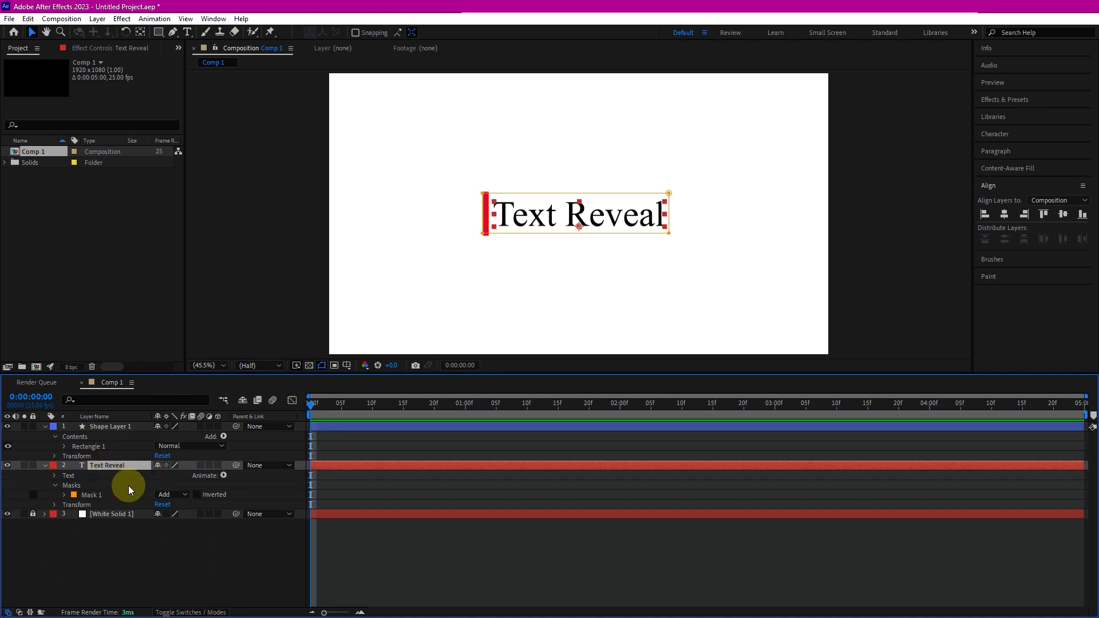
{"action": "left_click", "coordinate": [64, 495]}
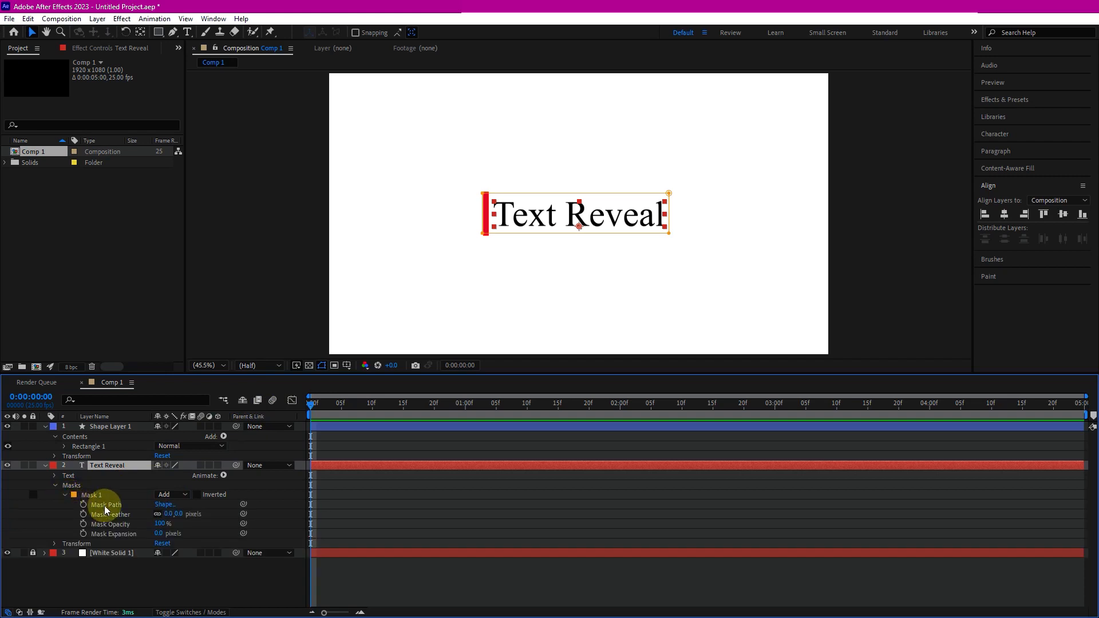
{"action": "left_click", "coordinate": [670, 216]}
{"action": "left_click_drag", "start_coordinate": [669, 216], "coordinate": [495, 218]}
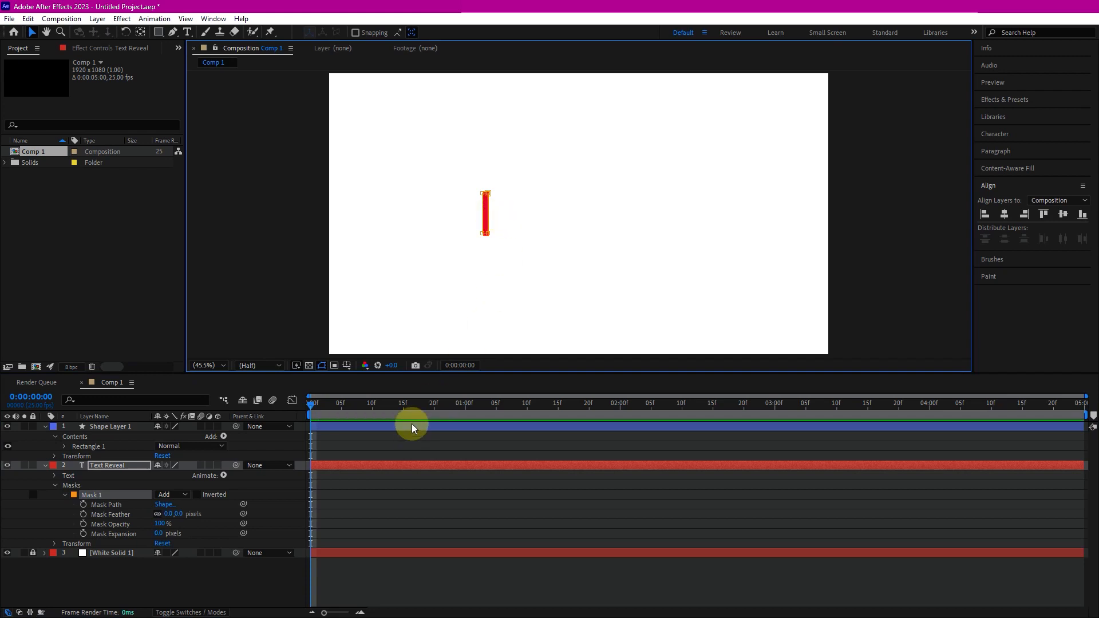
{"action": "left_click", "coordinate": [94, 505]}
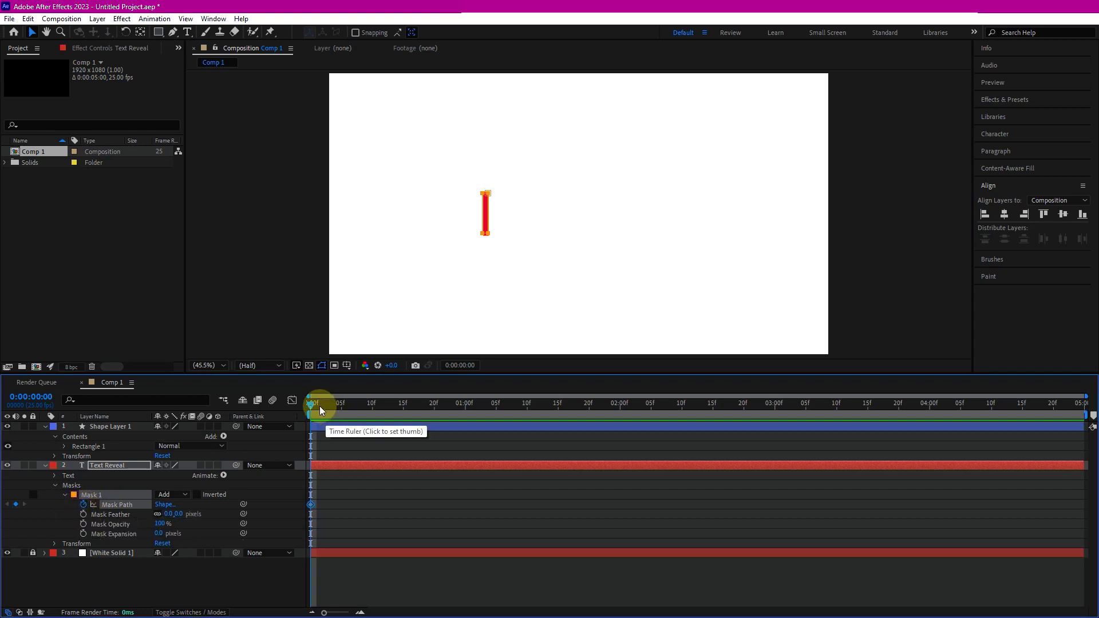
- At 2 s, move the text mask's right edge back to the end of the text, keyframing Mask Path
{"action": "left_click_drag", "start_coordinate": [309, 402], "coordinate": [620, 407]}
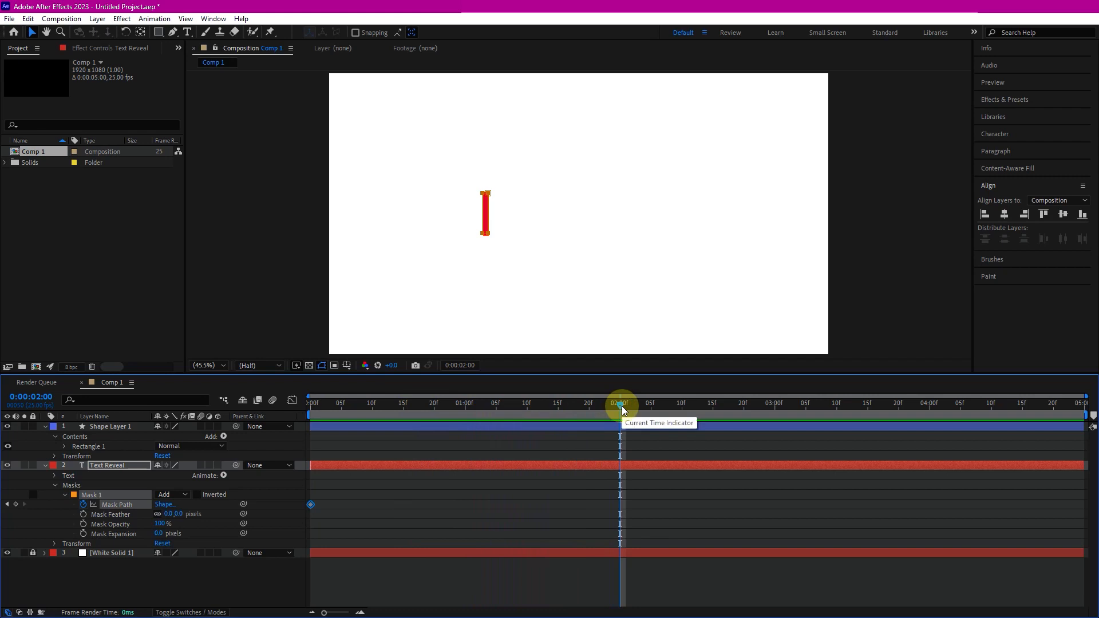
{"action": "left_click", "coordinate": [487, 234]}
{"action": "left_click", "coordinate": [486, 194]}
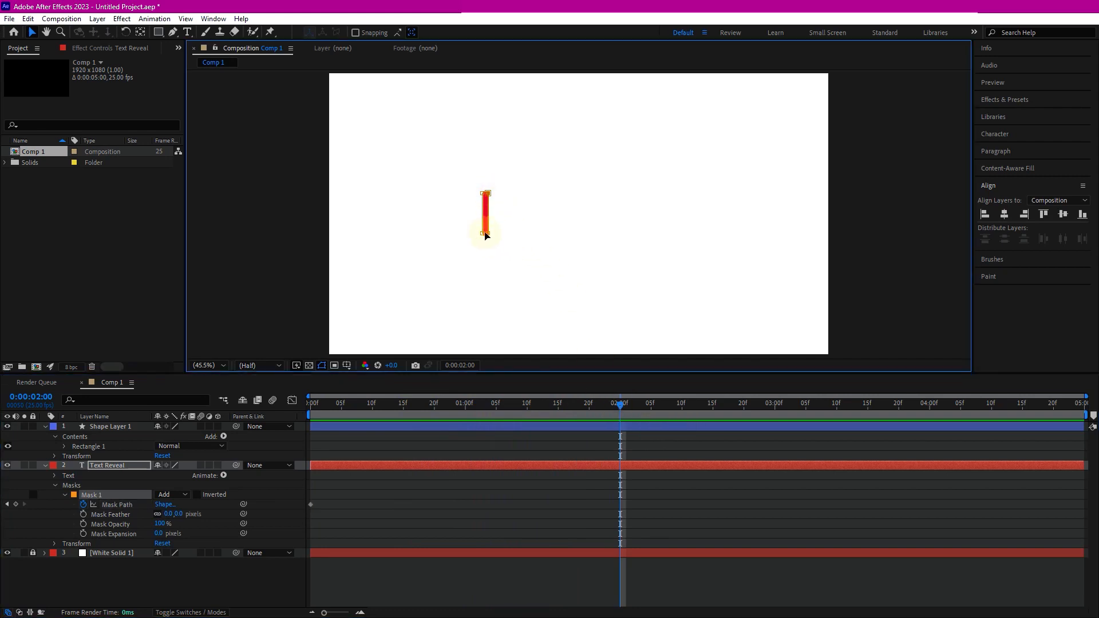
{"action": "left_click_drag", "start_coordinate": [489, 216], "coordinate": [669, 219]}
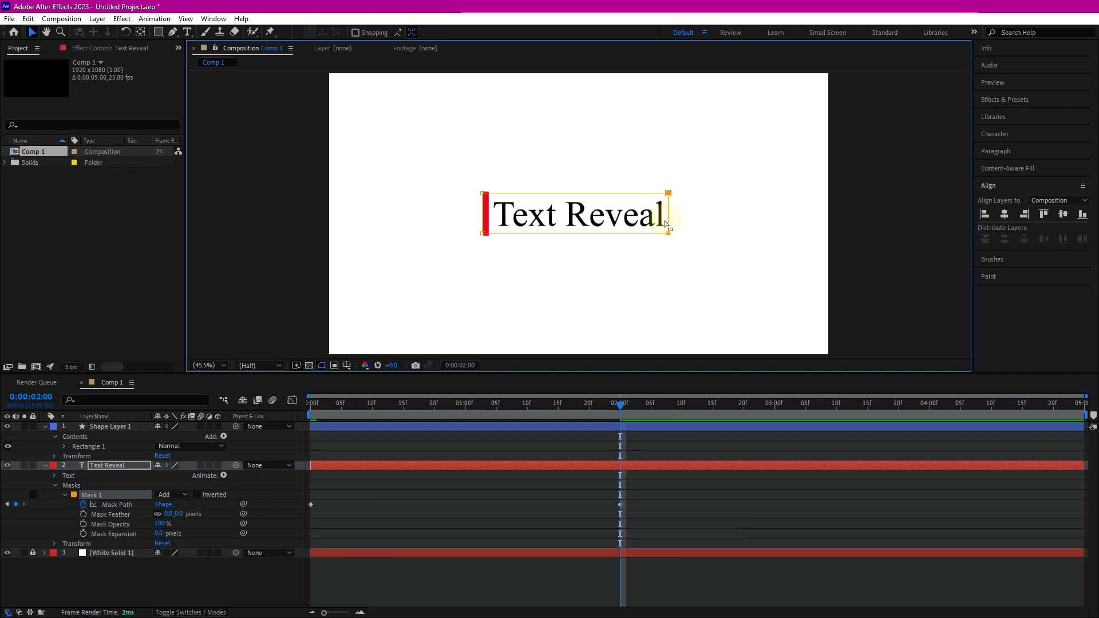
- Scrub the timeline from the start to preview the mask reveal
{"action": "left_click_drag", "start_coordinate": [621, 406], "coordinate": [310, 425]}
{"action": "left_click", "coordinate": [907, 282]}
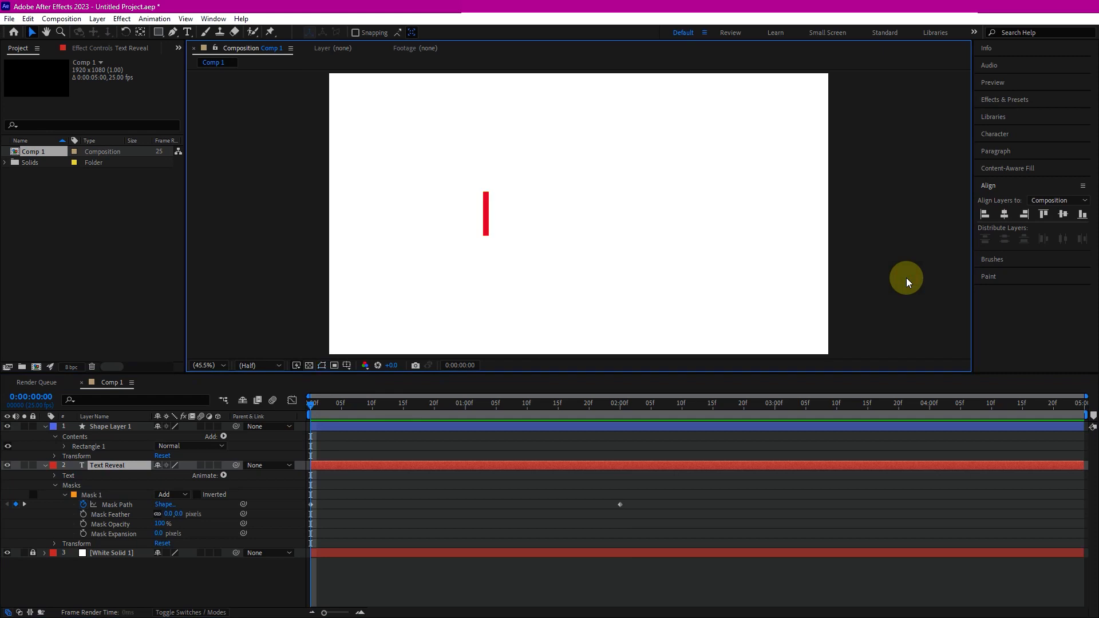
{"action": "left_click_drag", "start_coordinate": [669, 400], "coordinate": [304, 417]}
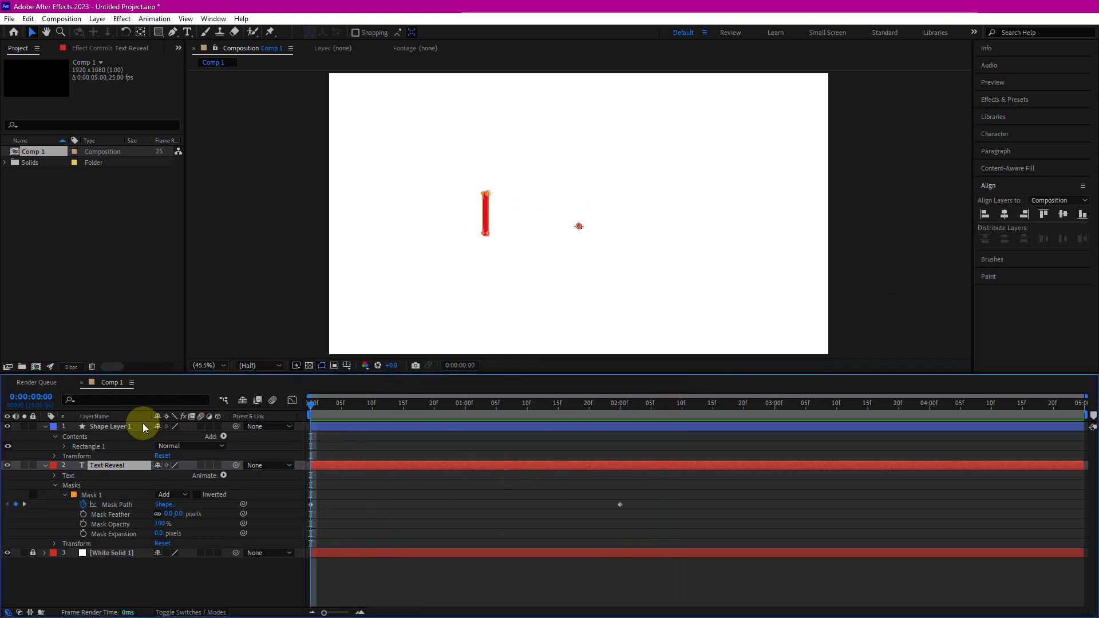
- Select the red bar shape layer and duplicate it
{"action": "left_click", "coordinate": [123, 427]}
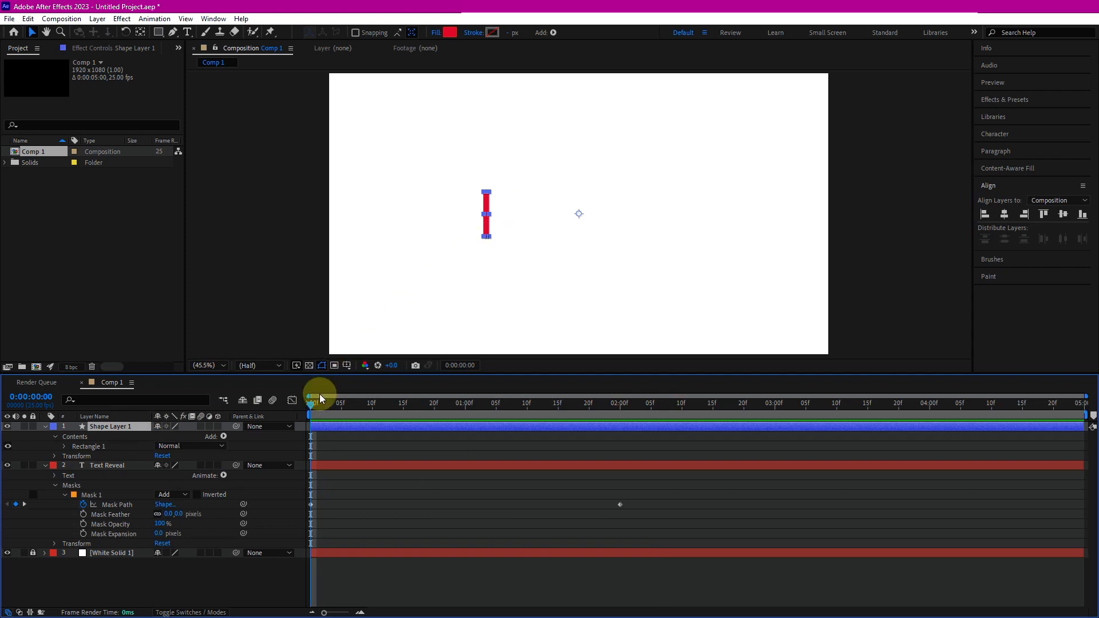
{"action": "key", "text": "p"}
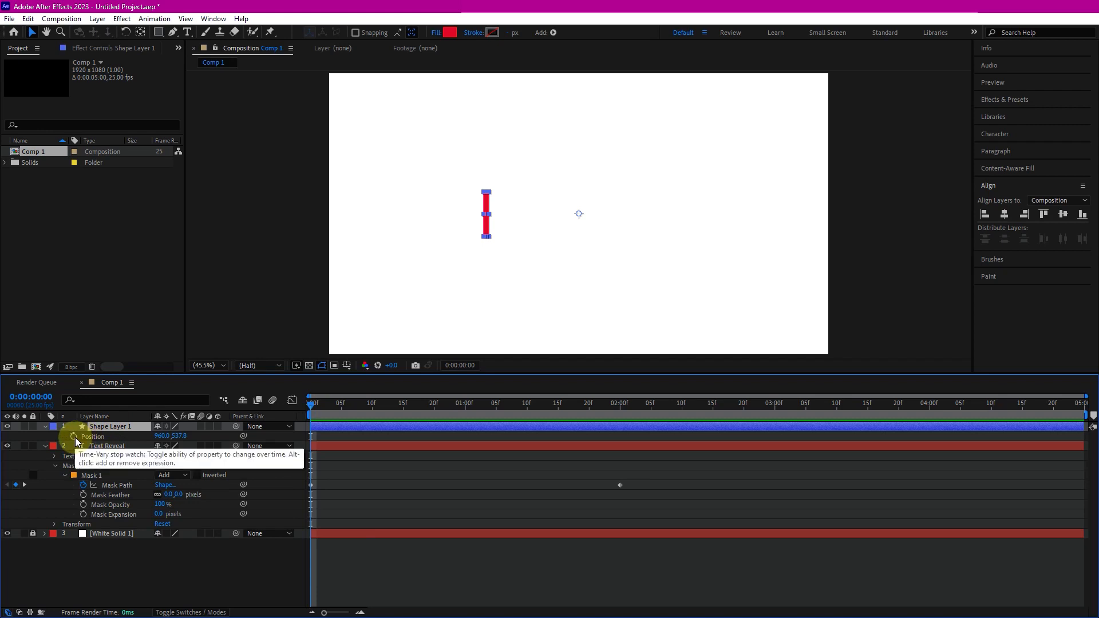
{"action": "key", "text": "ctrl+d"}
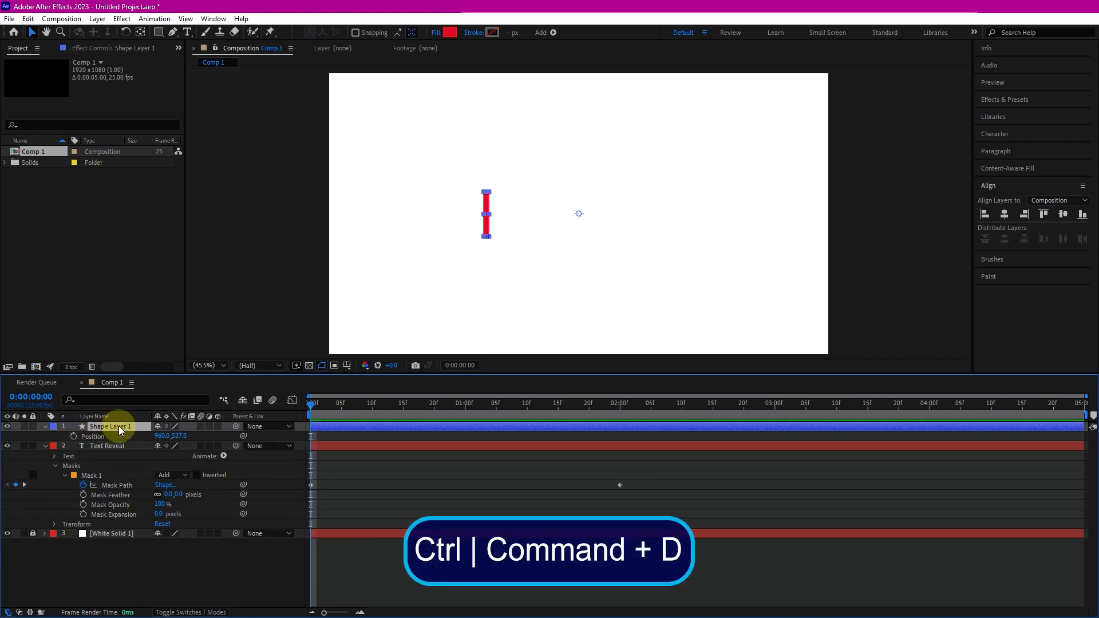
{"action": "key", "text": "ctrl+d"}
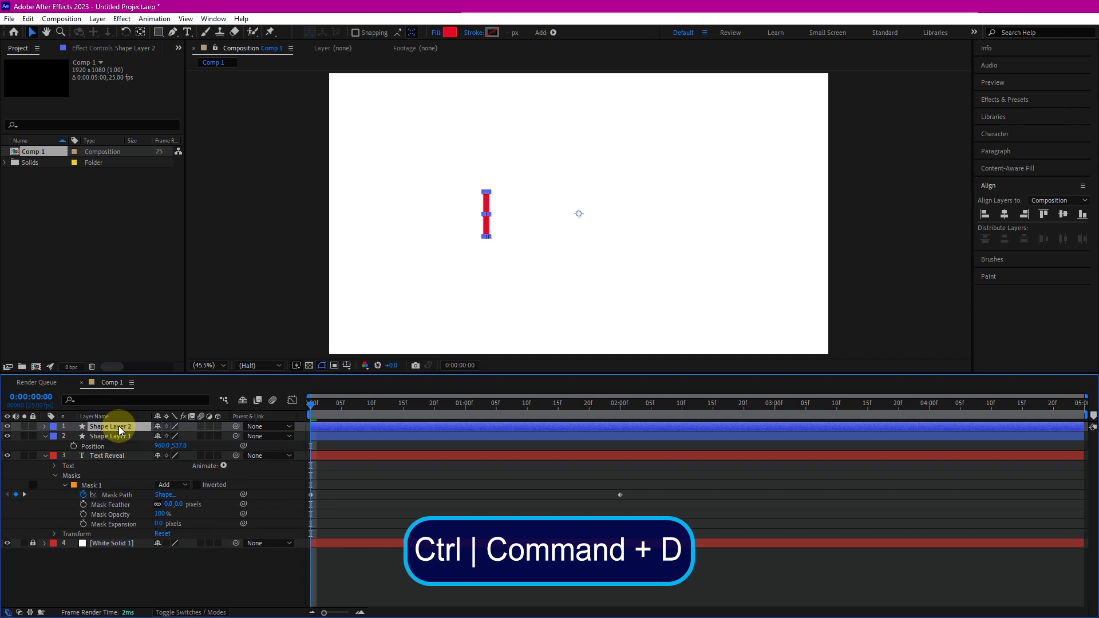
- Reveal the duplicated bar's Position and set a Position keyframe at 0 s
{"action": "left_click", "coordinate": [46, 437]}
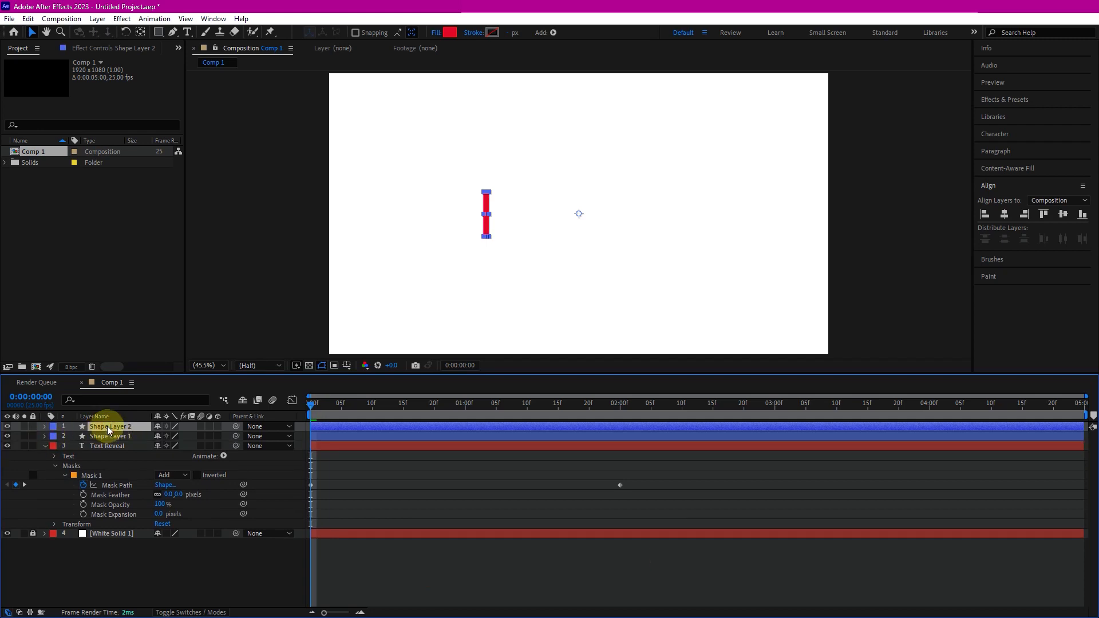
{"action": "key", "text": "p"}
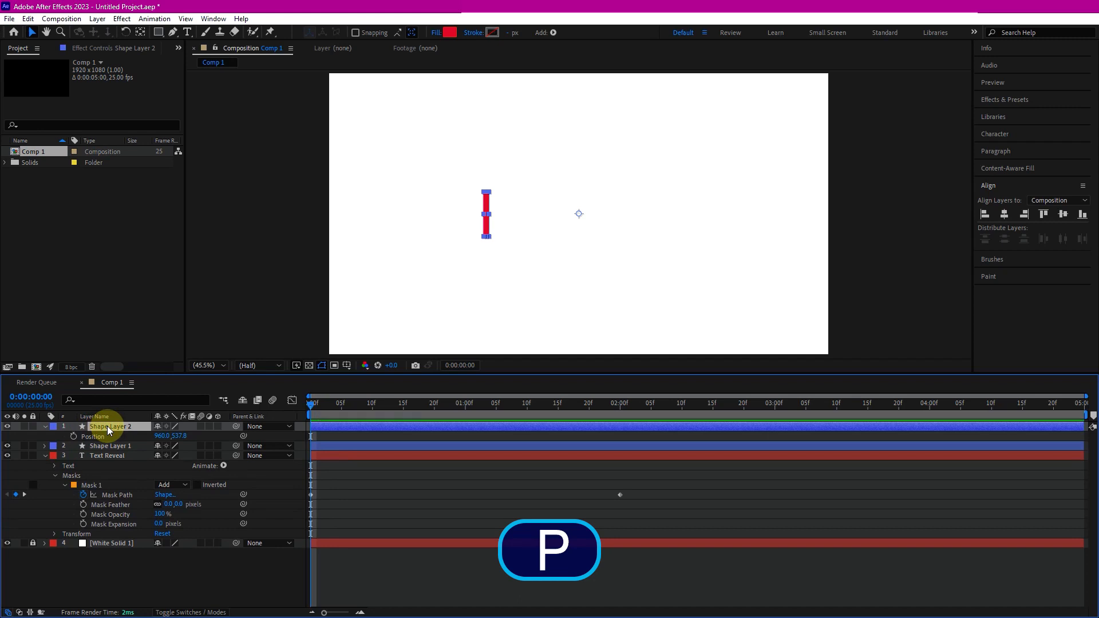
{"action": "left_click", "coordinate": [74, 436]}
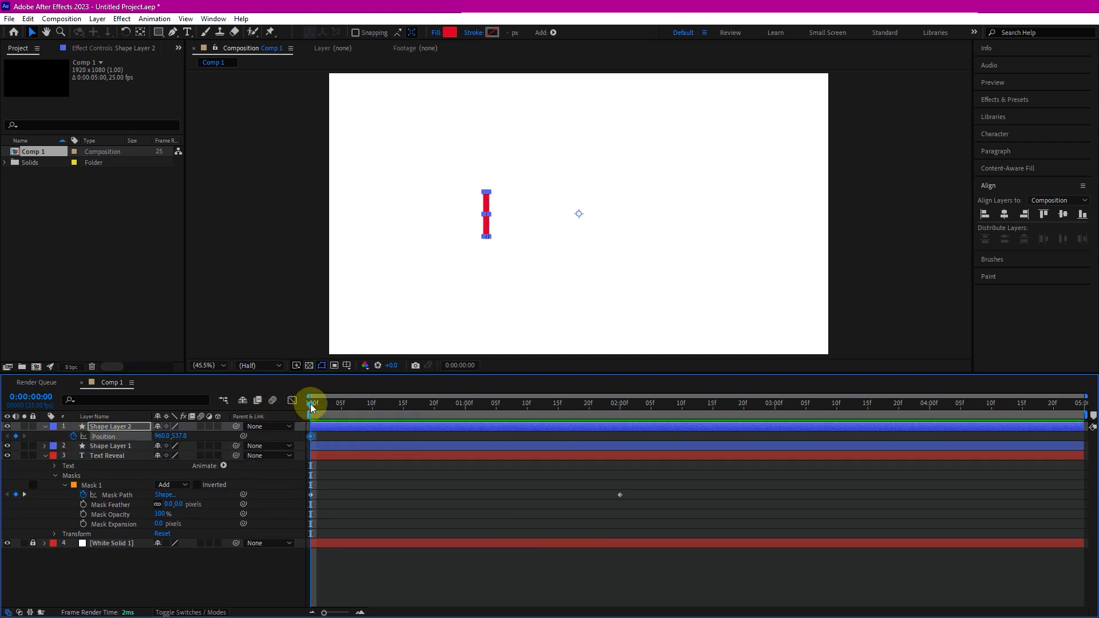
- At 2 s, move the duplicated bar to the end of the text, setting Position to 1684, 537.8
{"action": "left_click_drag", "start_coordinate": [312, 407], "coordinate": [627, 426]}
{"action": "left_click", "coordinate": [626, 427]}
{"action": "left_click", "coordinate": [619, 407]}
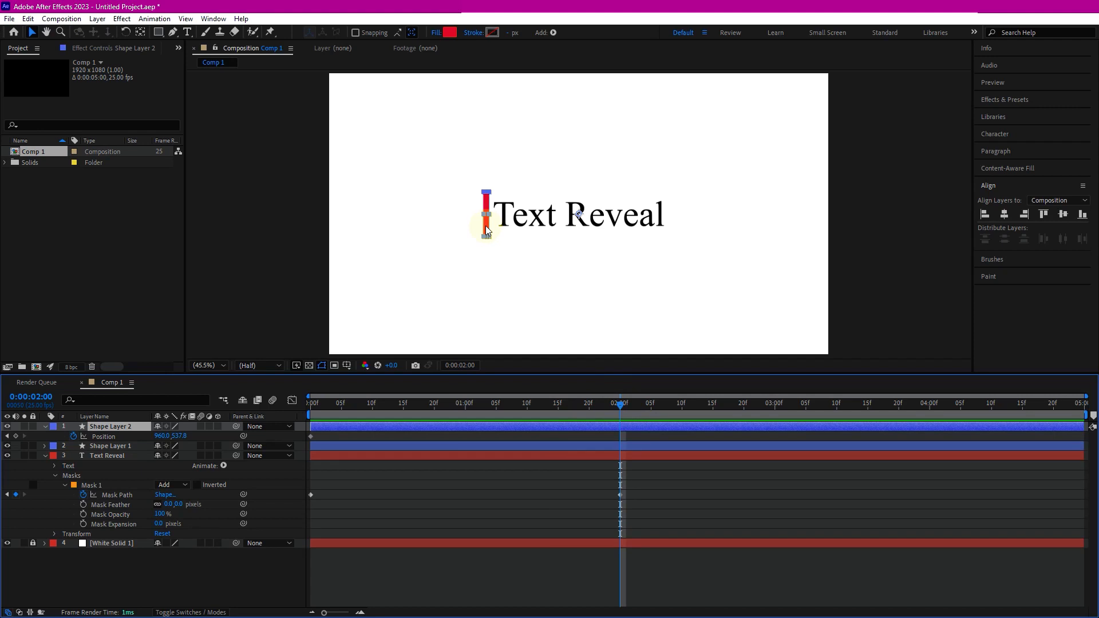
{"action": "left_click_drag", "start_coordinate": [162, 436], "coordinate": [584, 448]}
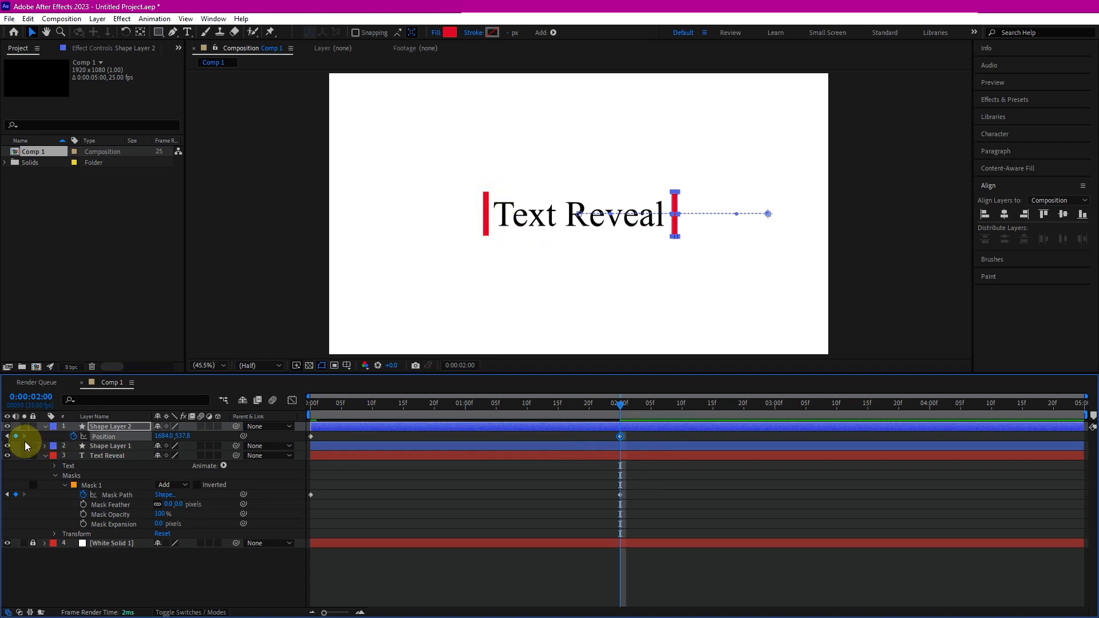
{"action": "left_click", "coordinate": [6, 446]}
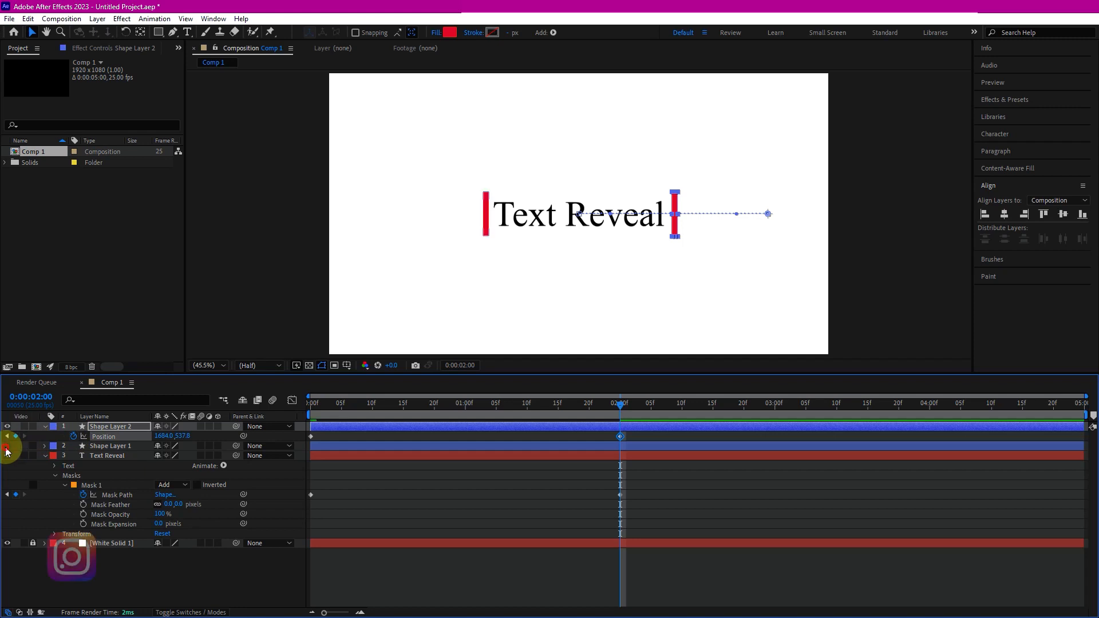
{"action": "left_click", "coordinate": [7, 427]}
{"action": "left_click", "coordinate": [7, 427]}
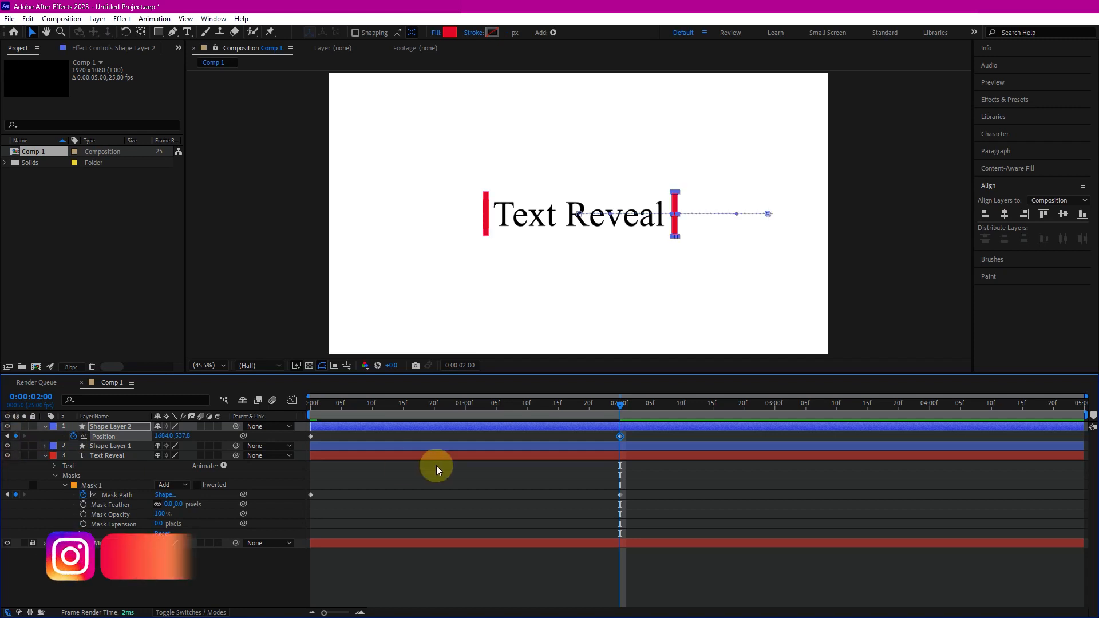
- Play the animation from the start to preview the bar and mask movement
{"action": "left_click_drag", "start_coordinate": [619, 404], "coordinate": [309, 404]}
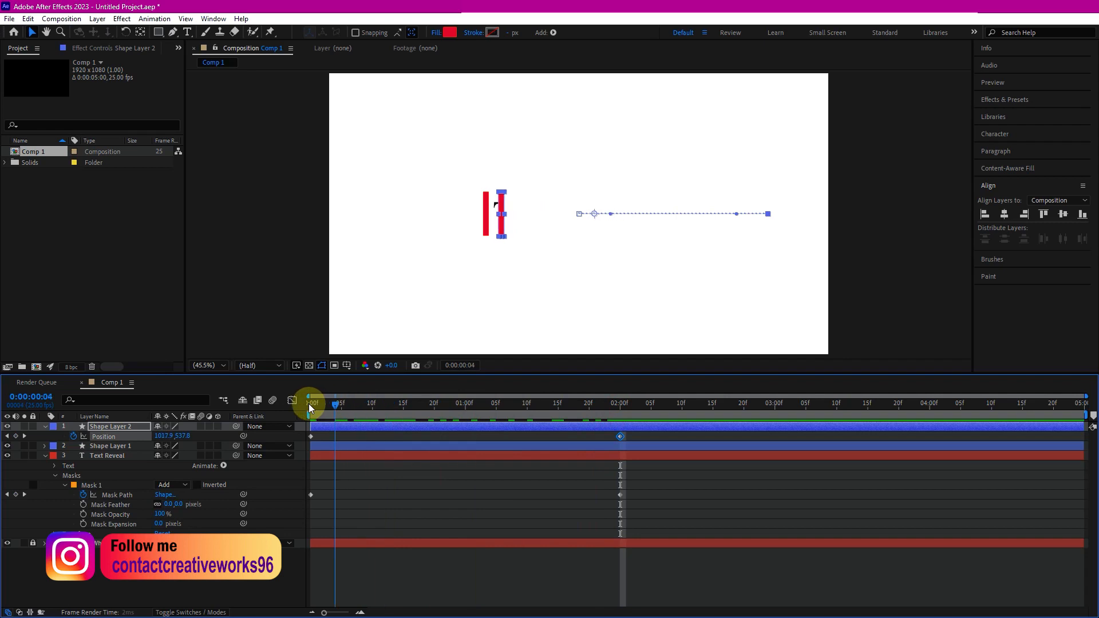
{"action": "key", "text": "space"}
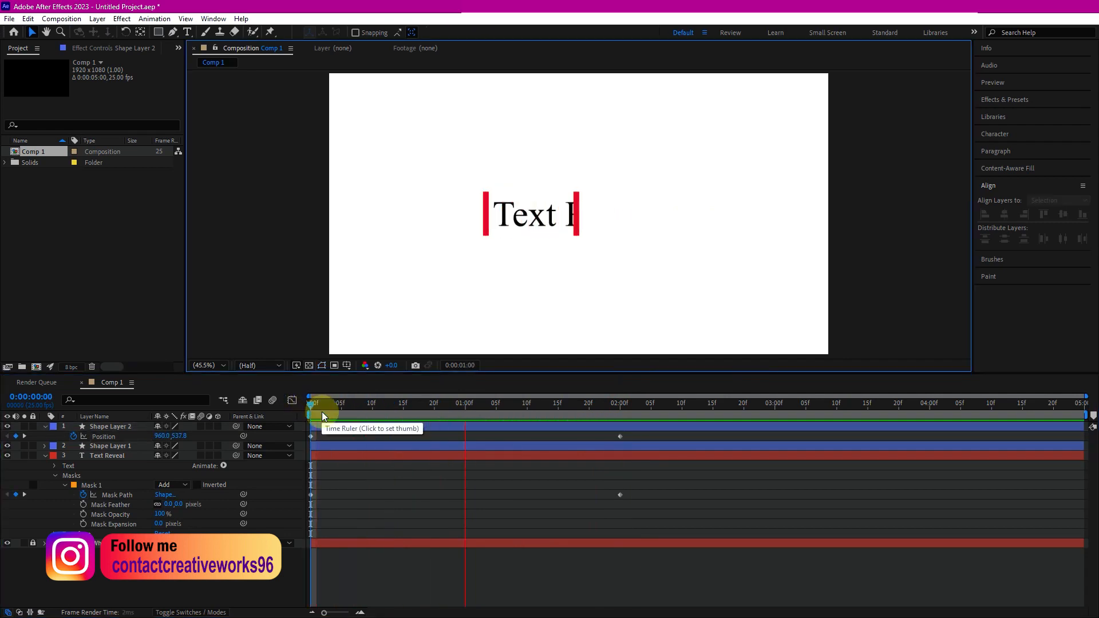
{"action": "left_click_drag", "start_coordinate": [583, 404], "coordinate": [622, 404]}
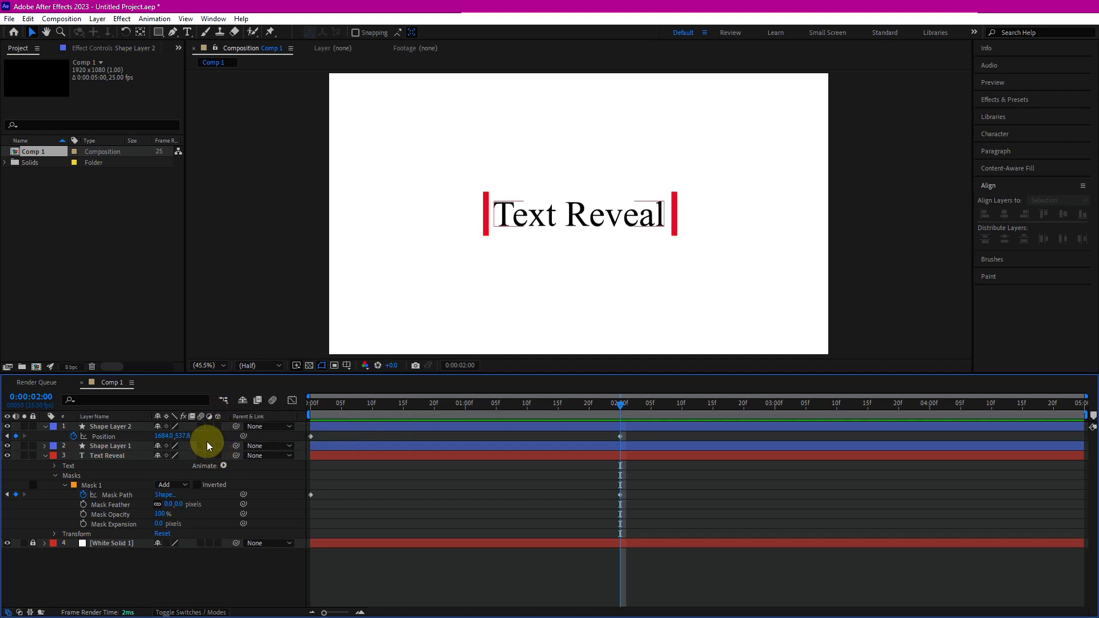
- Enable motion blur on both red bar shape layers
{"action": "left_click", "coordinate": [212, 612]}
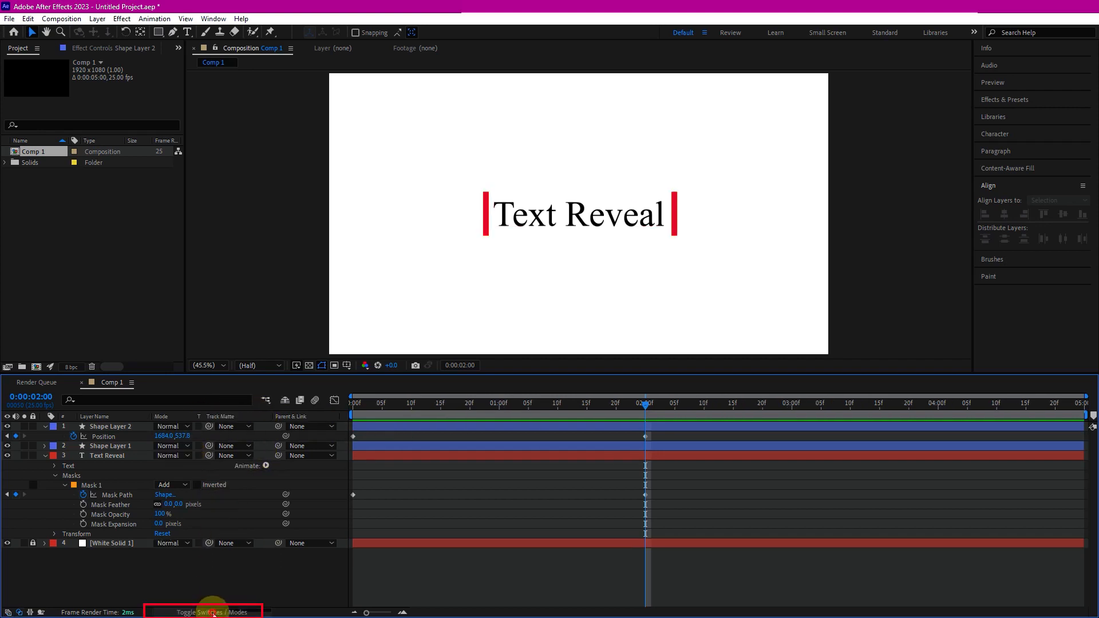
{"action": "left_click", "coordinate": [214, 613]}
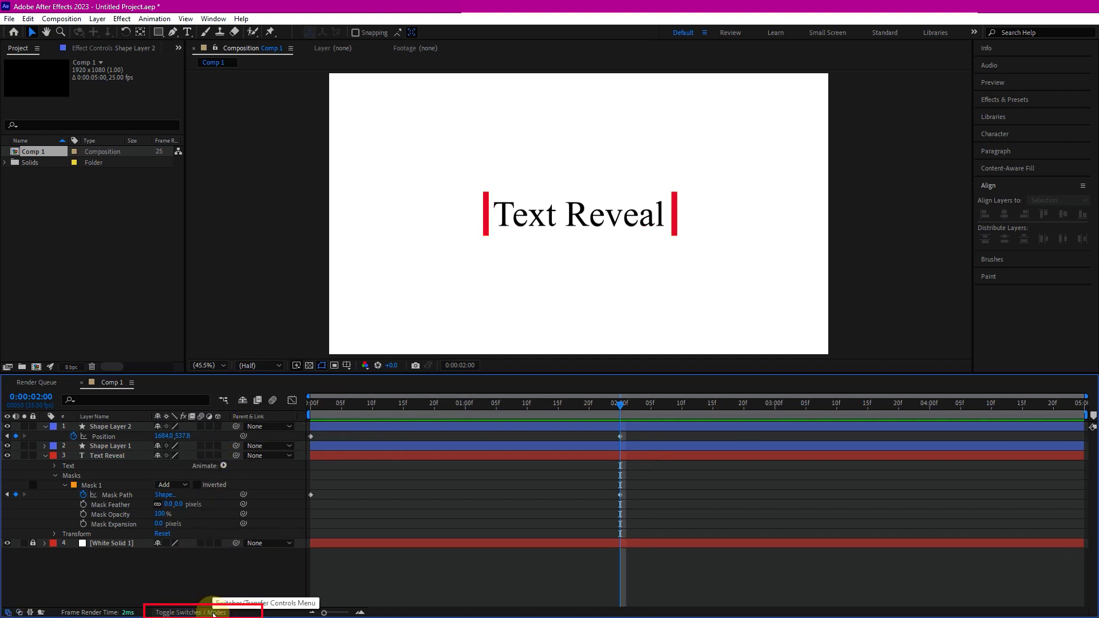
{"action": "left_click", "coordinate": [201, 426]}
{"action": "left_click", "coordinate": [201, 446]}
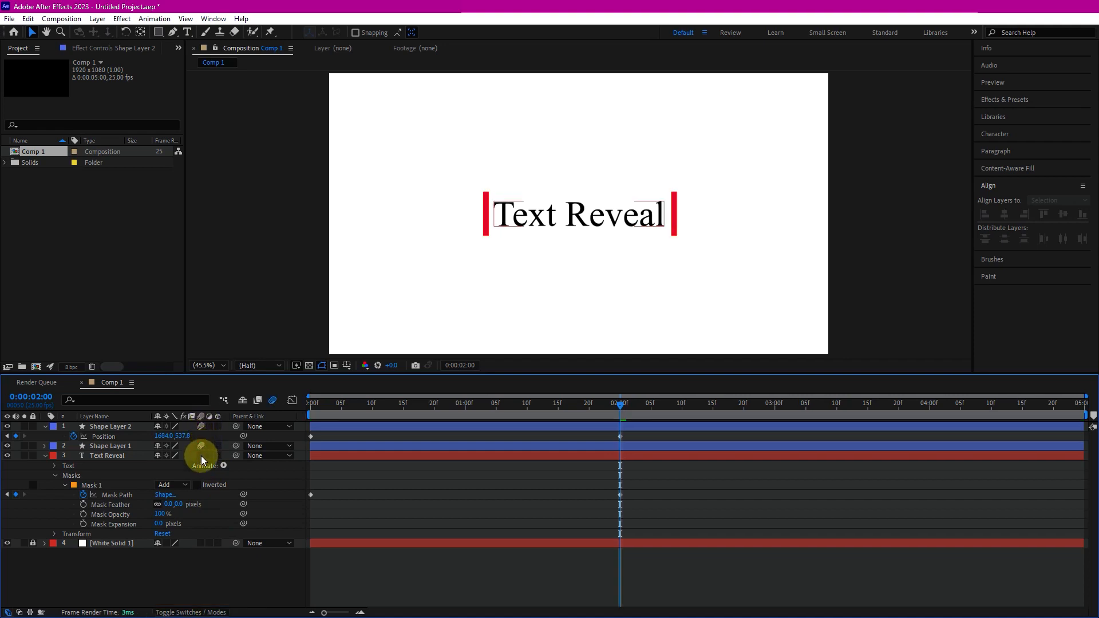
- Play the animation from the start to preview it with motion blur
{"action": "left_click_drag", "start_coordinate": [618, 404], "coordinate": [309, 405]}
{"action": "key", "text": "space"}
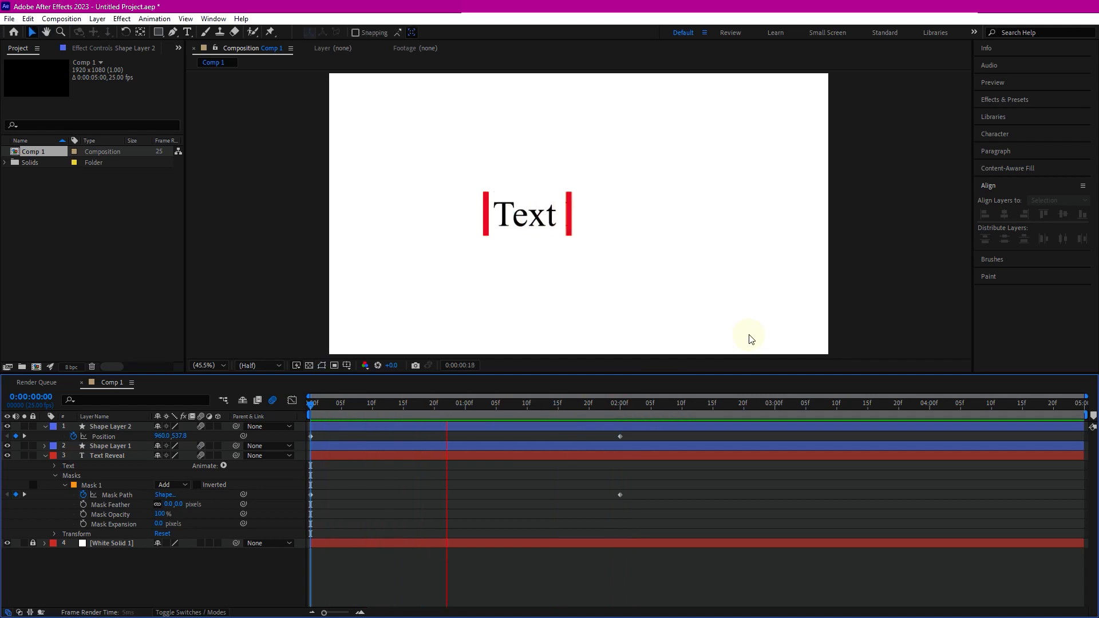
{"action": "mouse_move", "coordinate": [651, 401]}
{"action": "left_mouse_down"}
{"action": "mouse_move", "coordinate": [610, 408]}
{"action": "mouse_move", "coordinate": [631, 403]}
{"action": "left_mouse_up"}
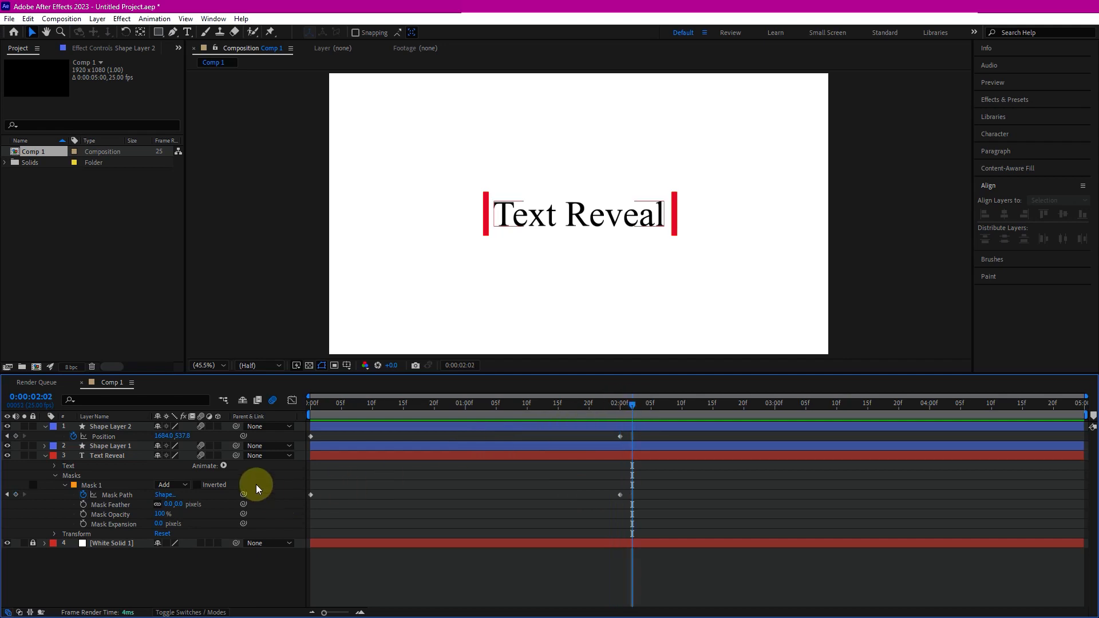
- Show the keyframes of all three animated layers and apply Easy Ease to every keyframe
{"action": "left_click", "coordinate": [129, 428]}
{"action": "left_click", "coordinate": [112, 447], "text": "ctrl"}
{"action": "left_click", "coordinate": [116, 456], "text": "ctrl"}
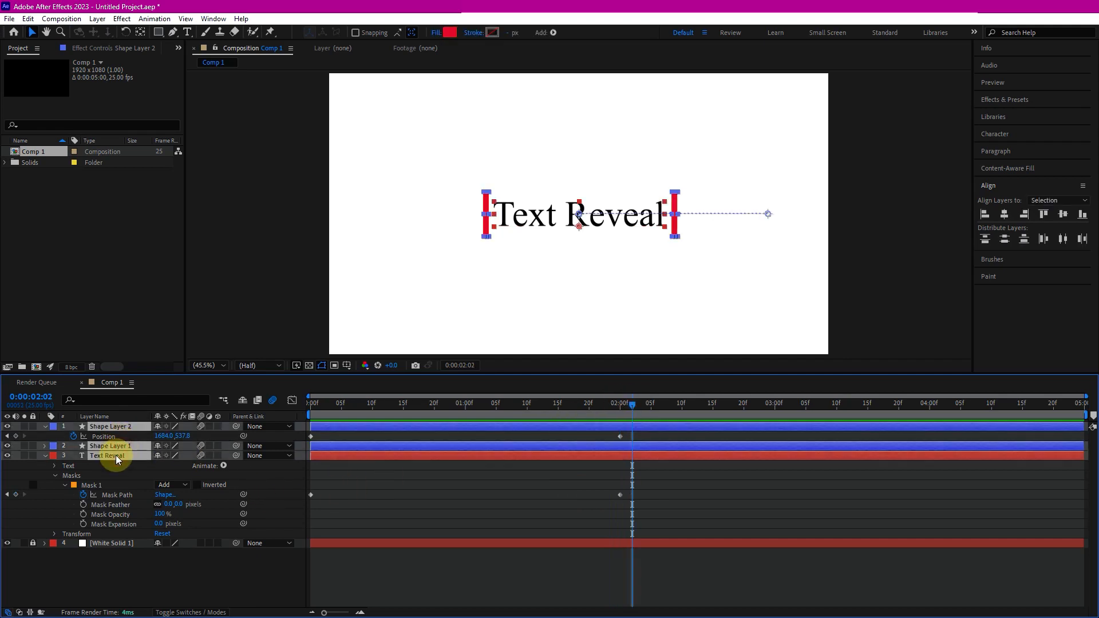
{"action": "key", "text": "u"}
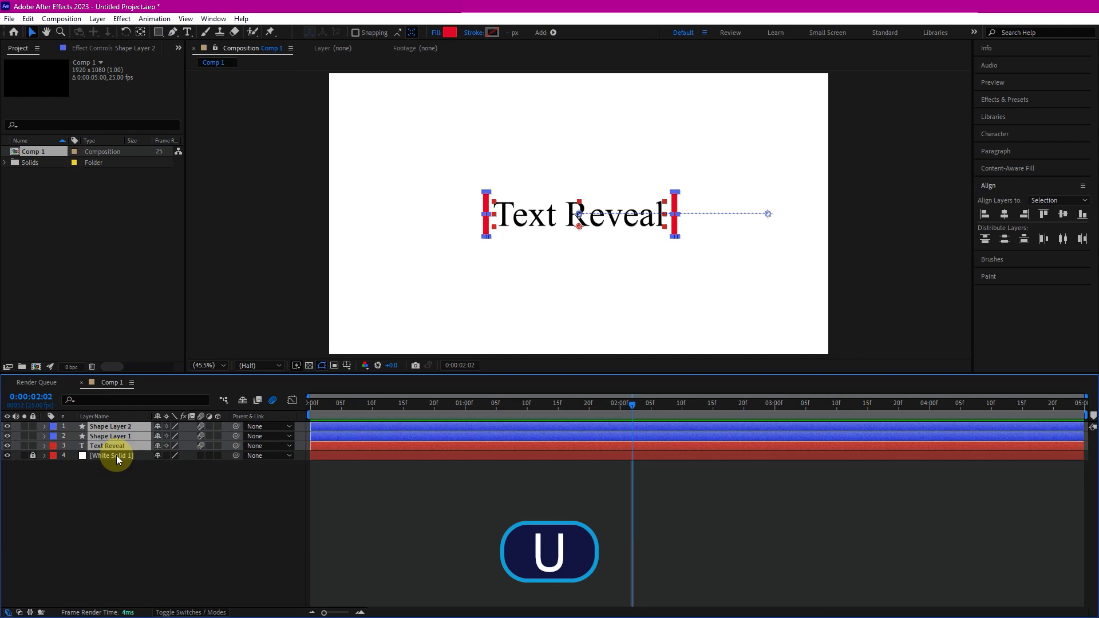
{"action": "key", "text": "u"}
{"action": "left_click_drag", "start_coordinate": [672, 478], "coordinate": [297, 416]}
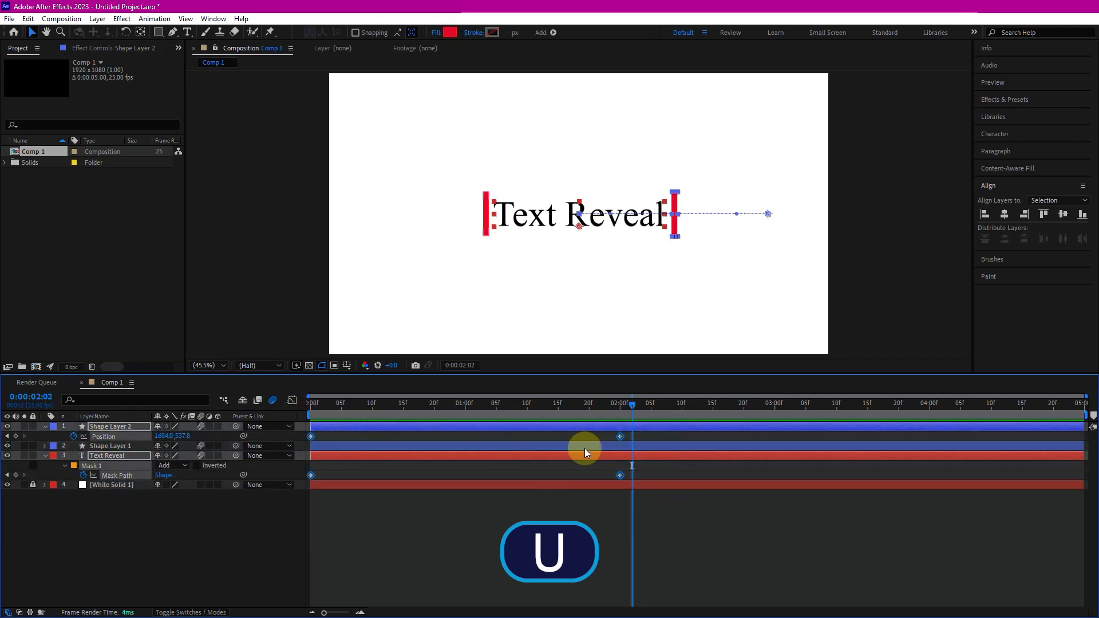
{"action": "right_click", "coordinate": [620, 435]}
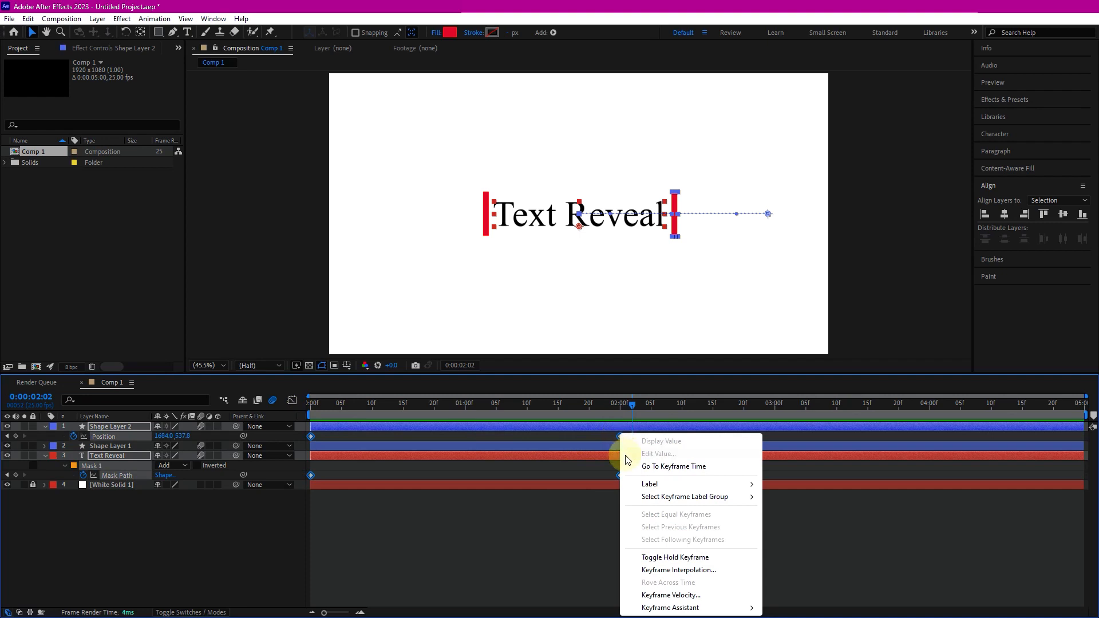
{"action": "mouse_move", "coordinate": [652, 611]}
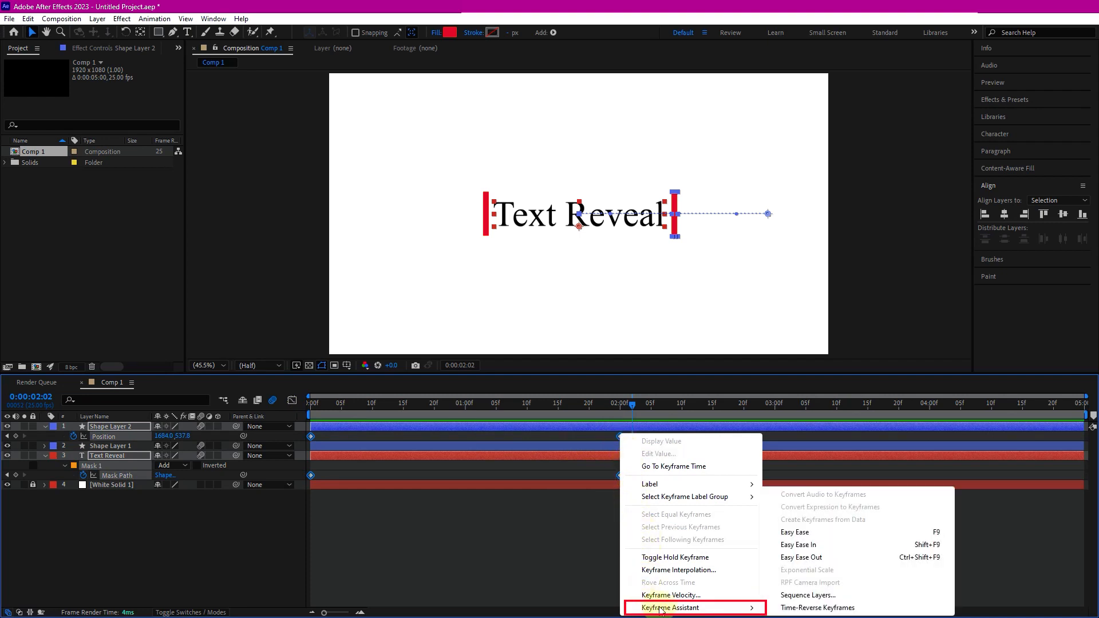
{"action": "left_click", "coordinate": [797, 532]}
- Play the eased animation from the start to review it
{"action": "key", "text": "Home"}
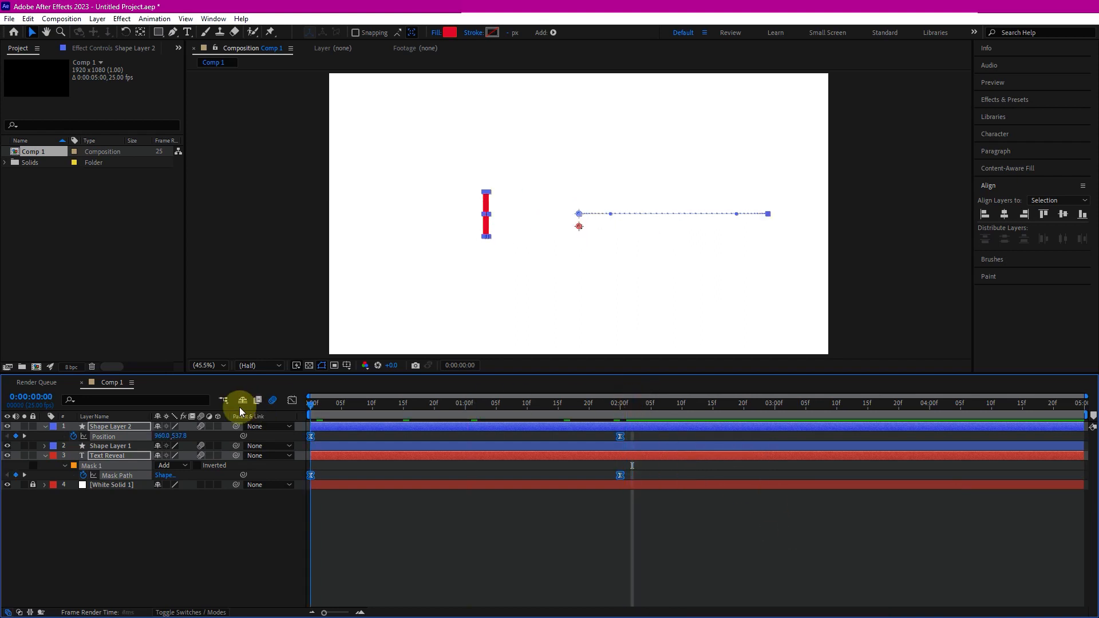
{"action": "key", "text": "space"}
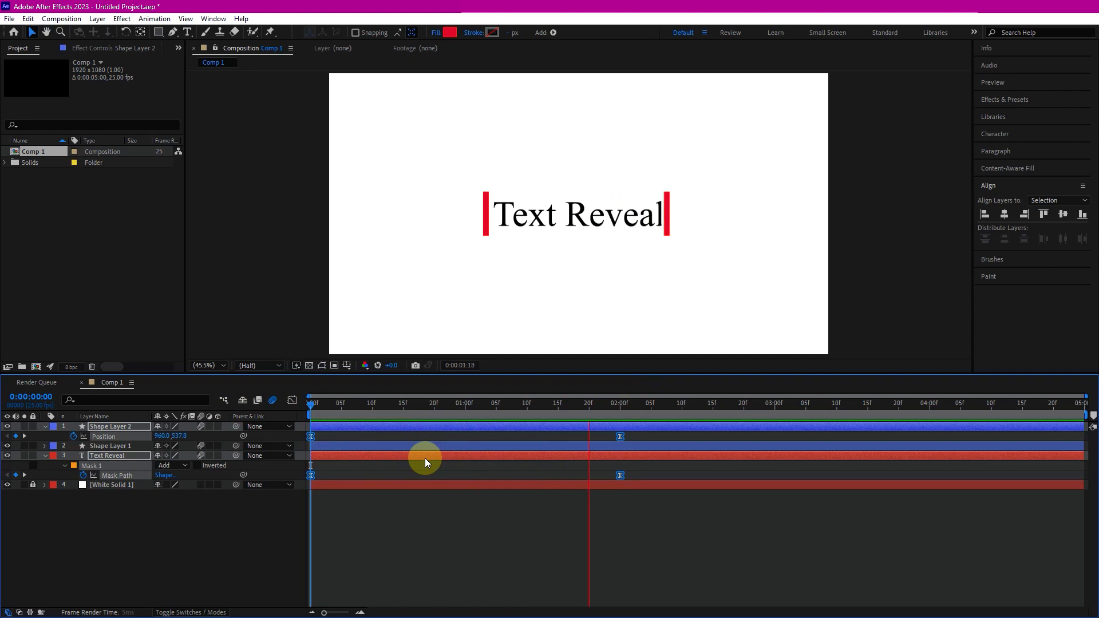
{"action": "left_click_drag", "start_coordinate": [509, 404], "coordinate": [421, 408]}
{"action": "key", "text": "Home"}
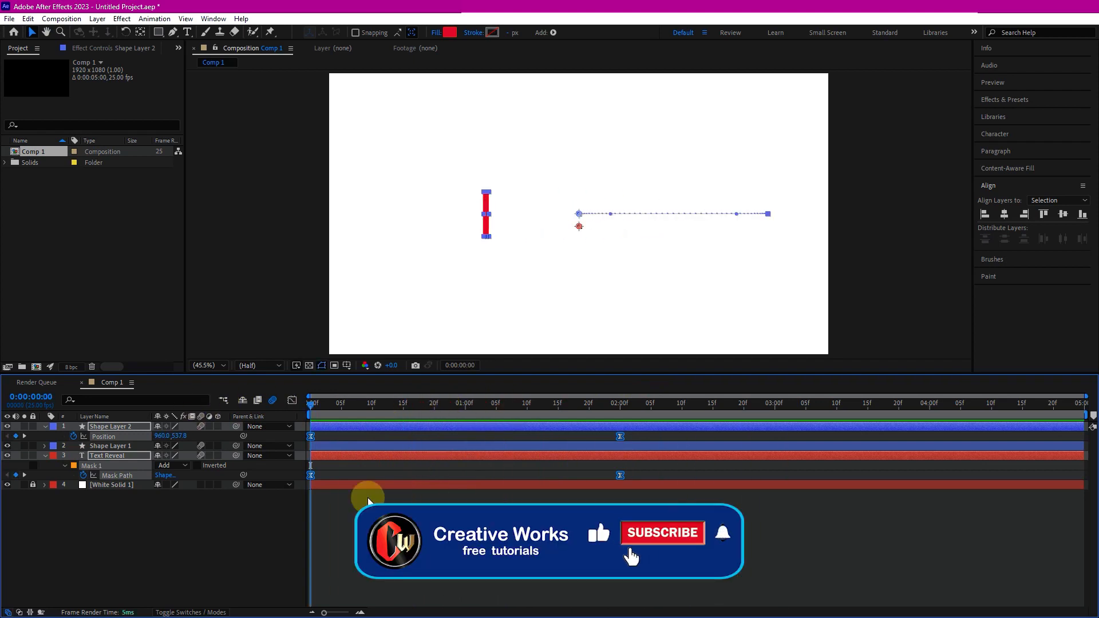
{"action": "key", "text": "space"}
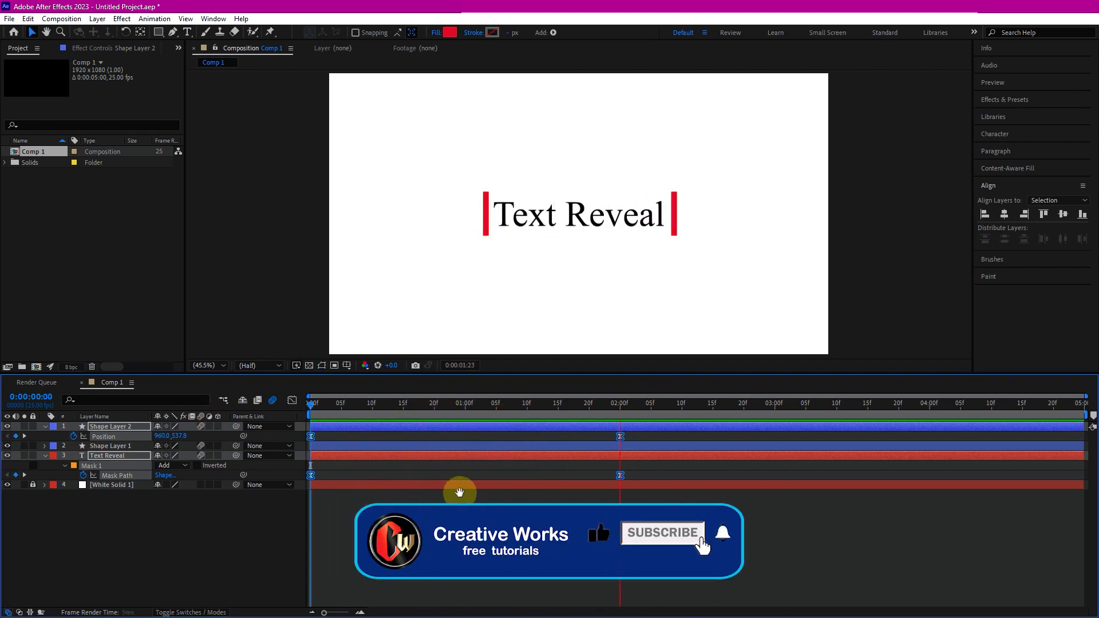
{"action": "key", "text": "space"}
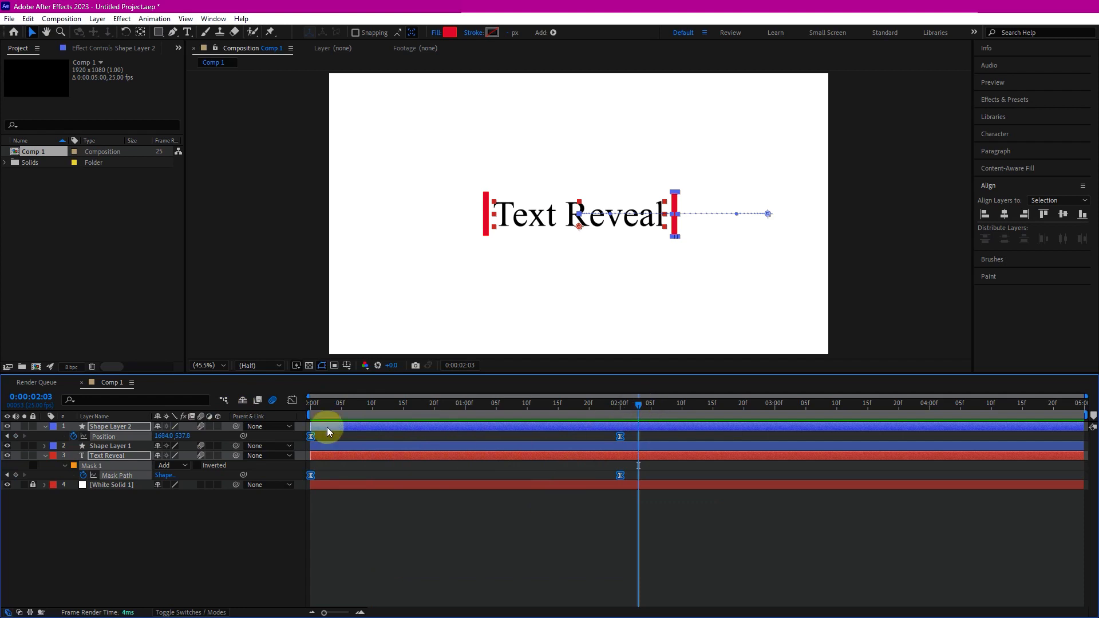
- Keyframe both red bars' opacity so it fades from 100% at 2:03 to 0% at 2:05
{"action": "left_click", "coordinate": [102, 446]}
{"action": "left_click", "coordinate": [114, 426], "text": "ctrl"}
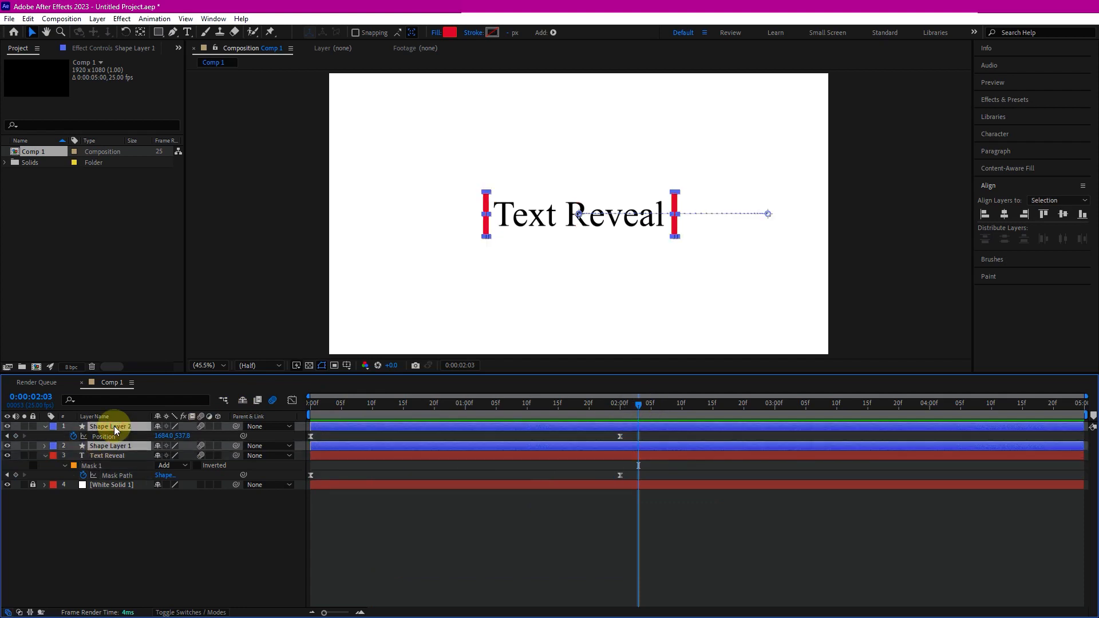
{"action": "key", "text": "t"}
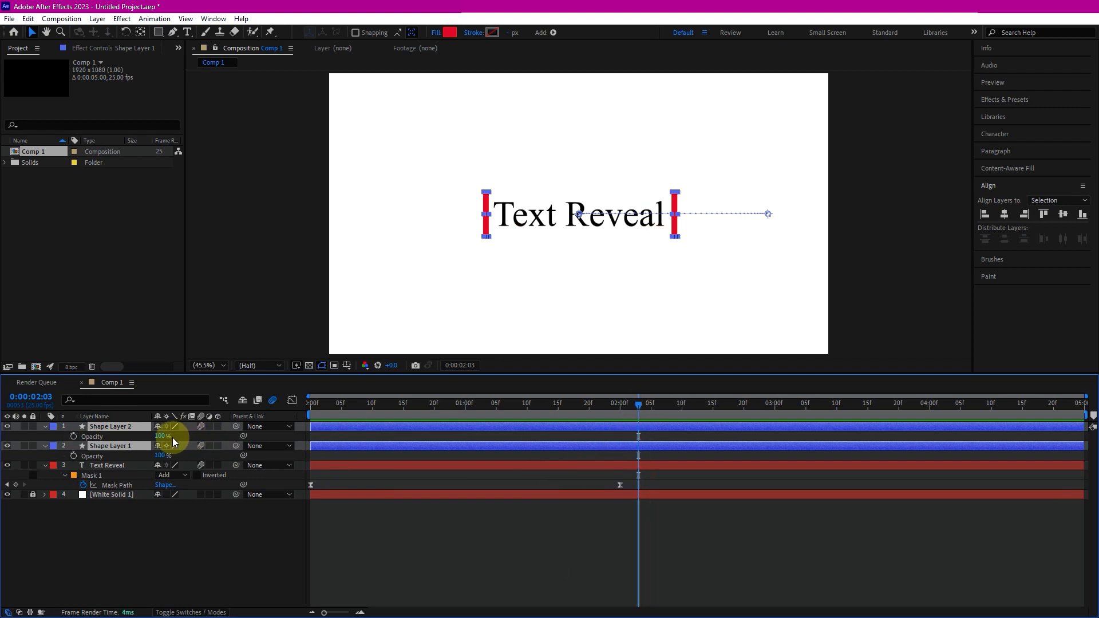
{"action": "left_click", "coordinate": [73, 437]}
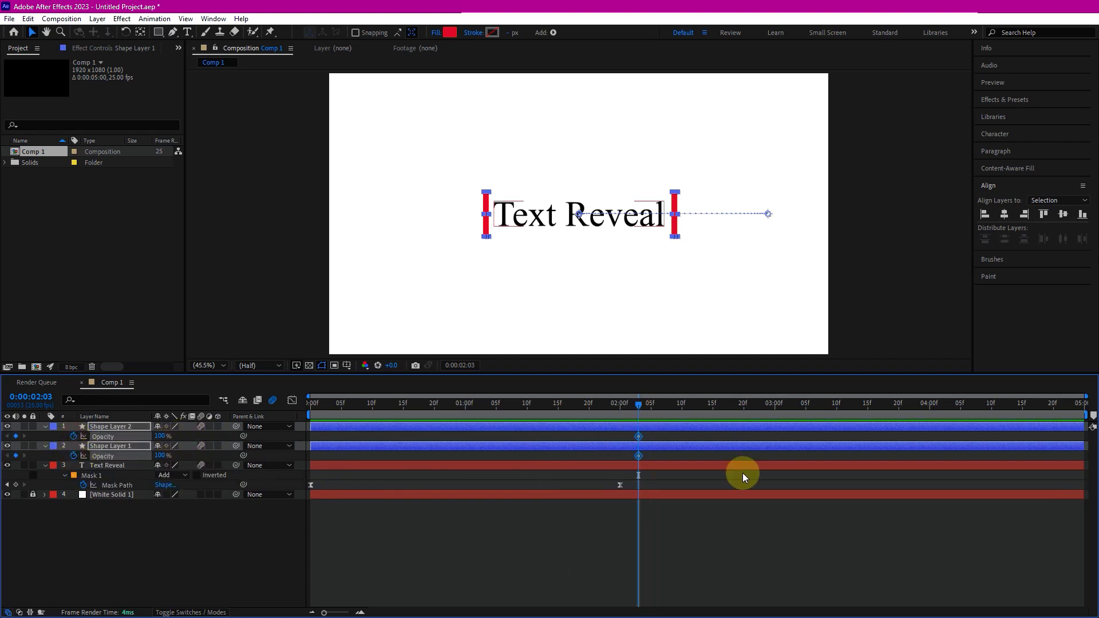
{"action": "left_click_drag", "start_coordinate": [642, 408], "coordinate": [656, 411]}
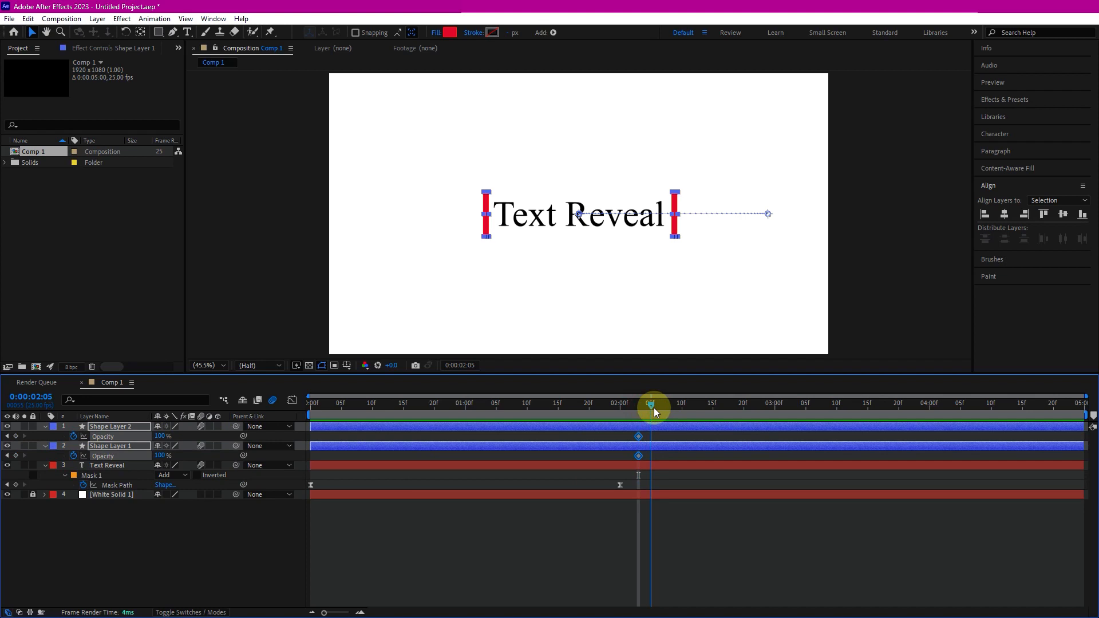
{"action": "left_click_drag", "start_coordinate": [158, 437], "coordinate": [64, 438]}
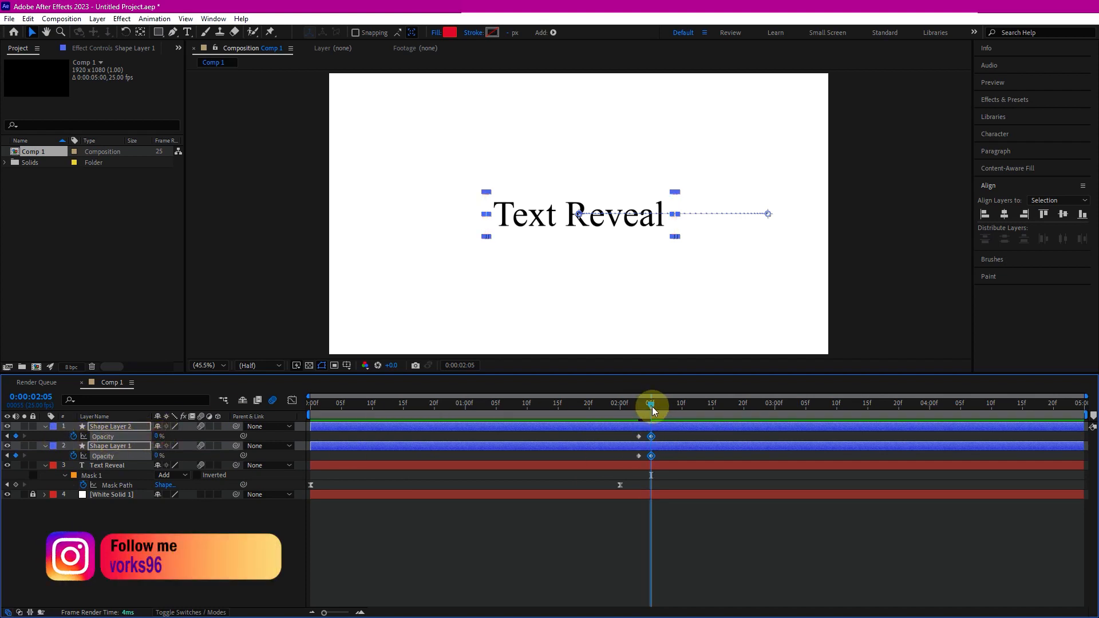
- Play the animation to preview the bars fading out
{"action": "key", "text": "space"}
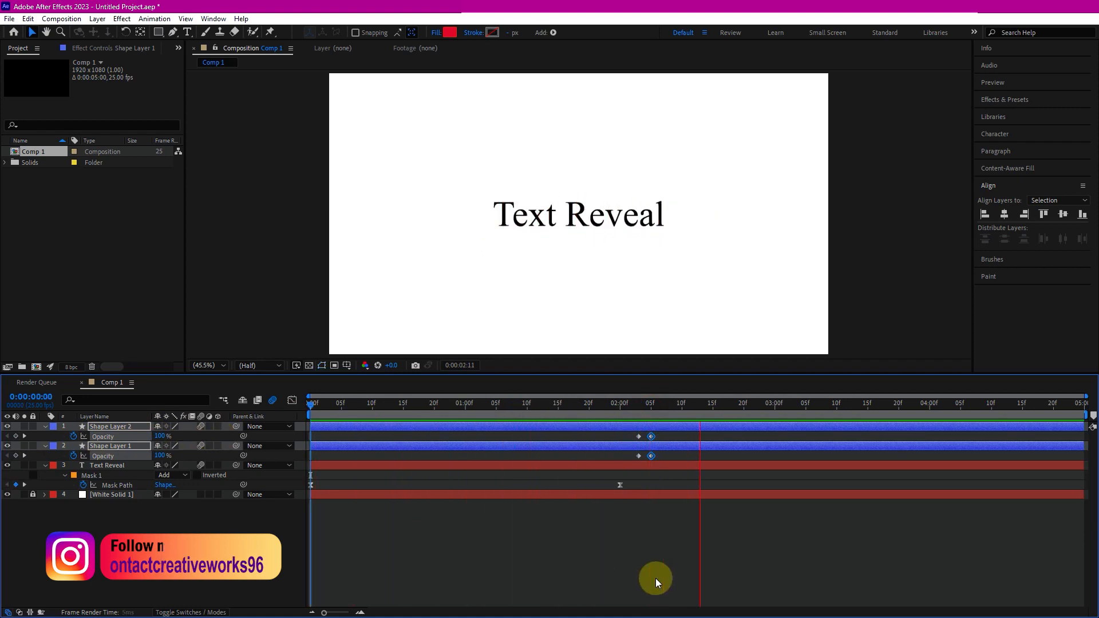
{"action": "key", "text": "space"}
{"action": "left_click_drag", "start_coordinate": [650, 407], "coordinate": [620, 410]}
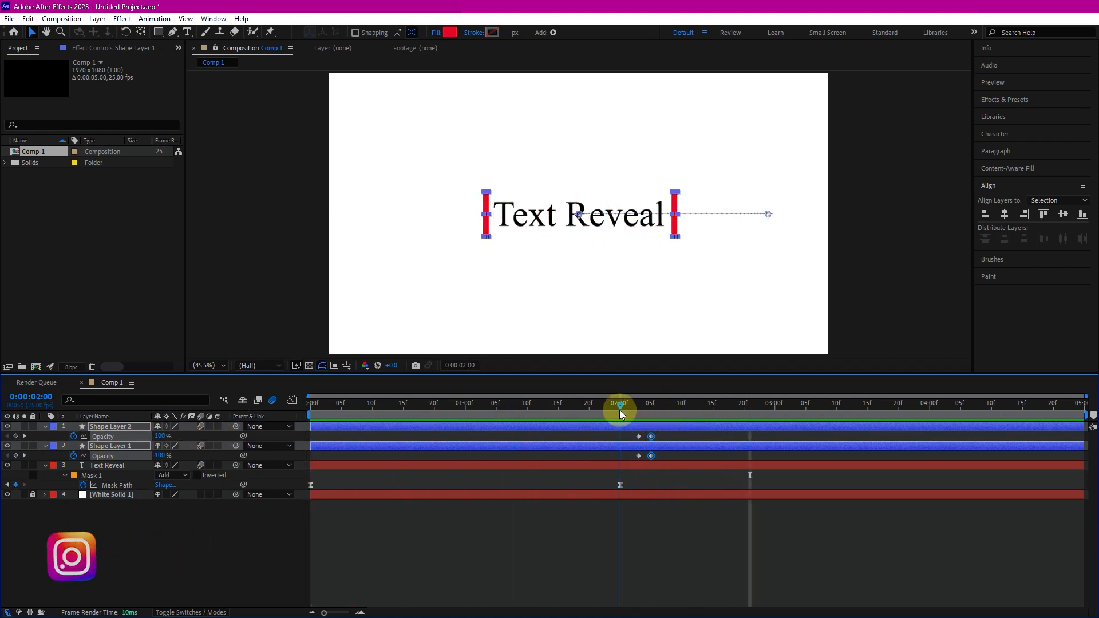
- At 2:07, collapse the text layer's mask into a flat line by moving its top and bottom edges together
{"action": "double_click", "coordinate": [97, 465]}
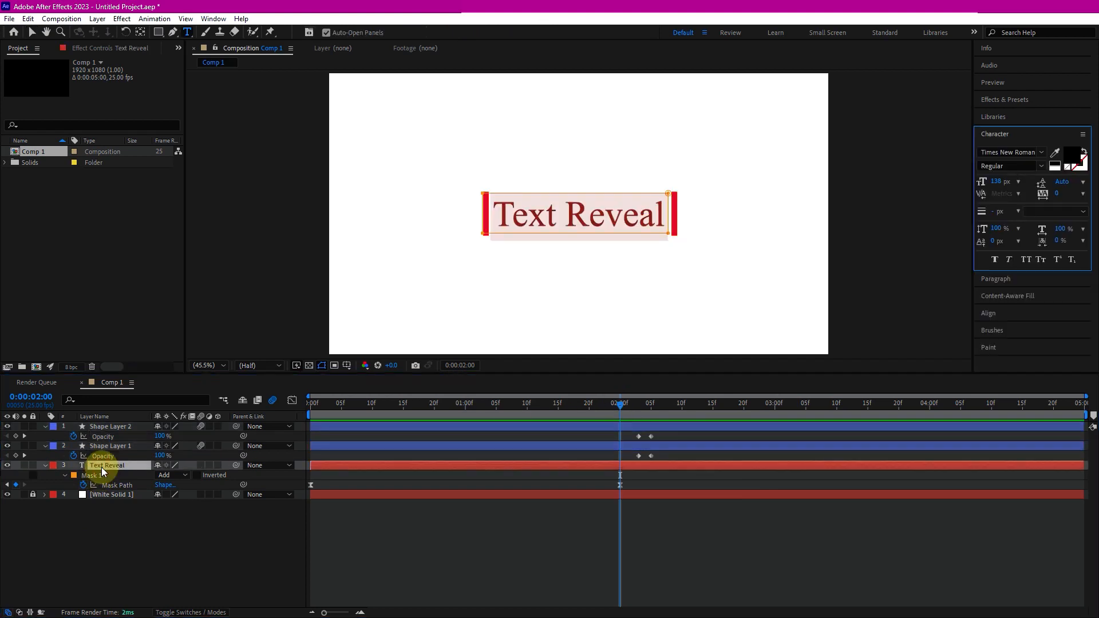
{"action": "left_click", "coordinate": [622, 404]}
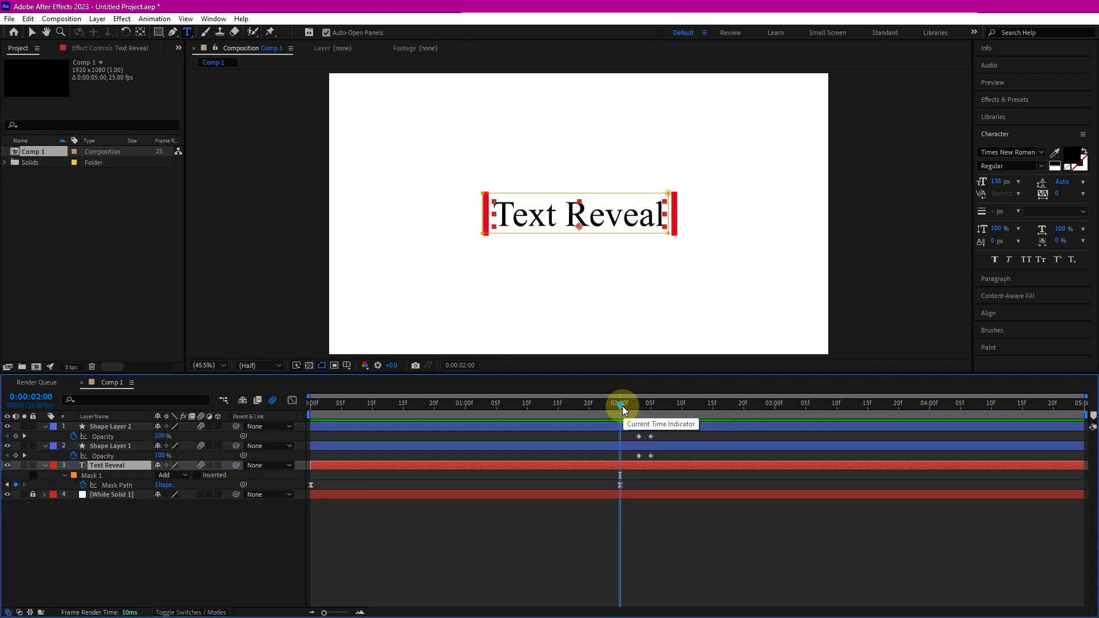
{"action": "left_click_drag", "start_coordinate": [624, 407], "coordinate": [663, 419]}
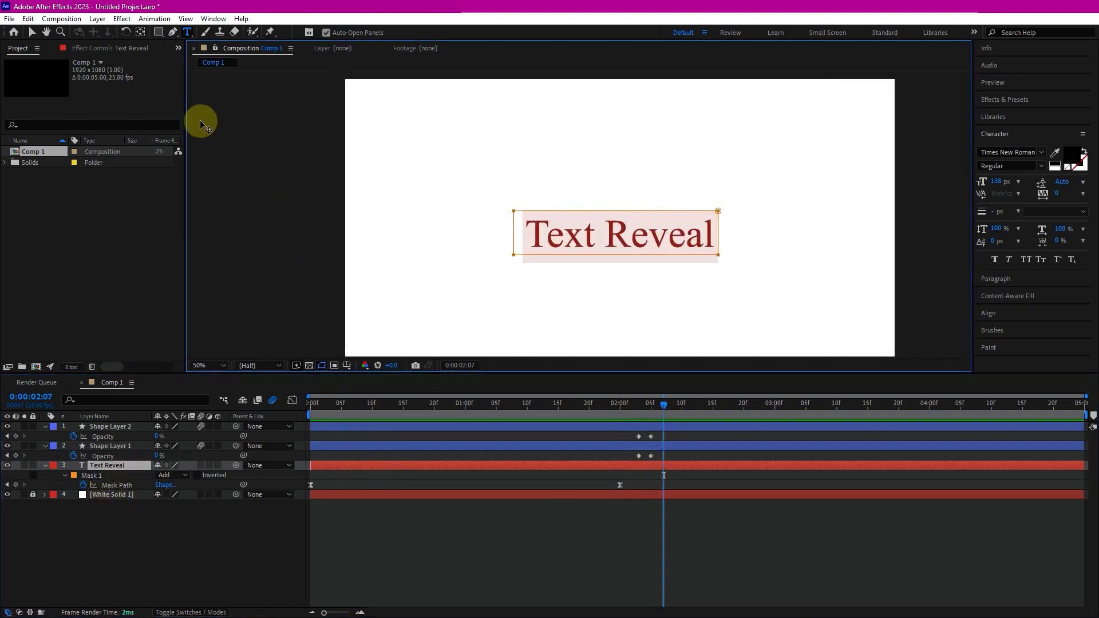
{"action": "left_click", "coordinate": [33, 32]}
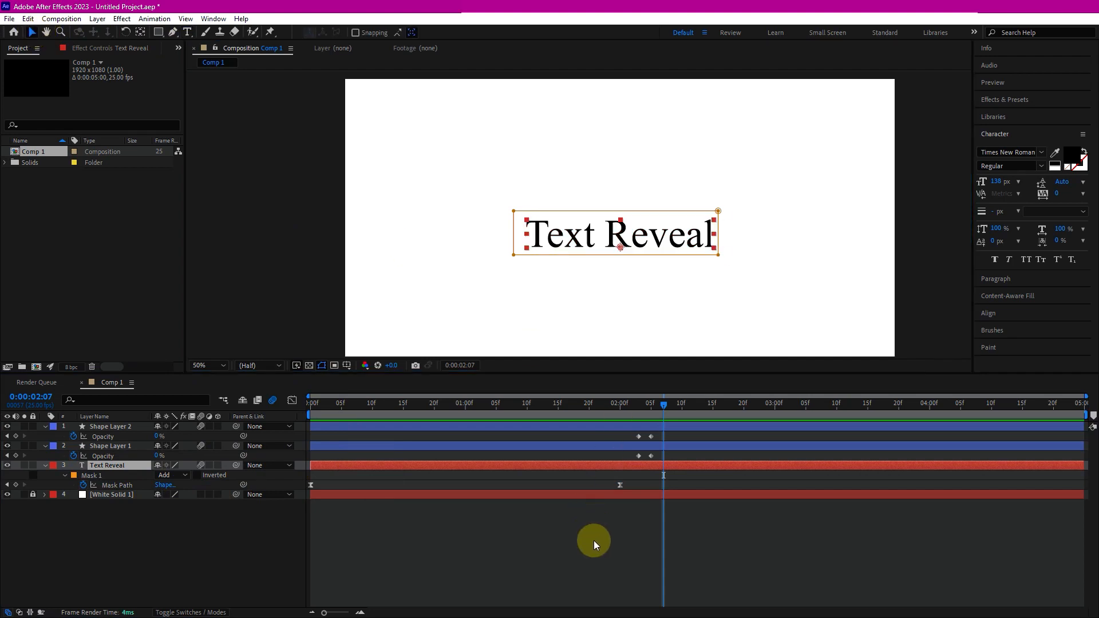
{"action": "left_click", "coordinate": [109, 466]}
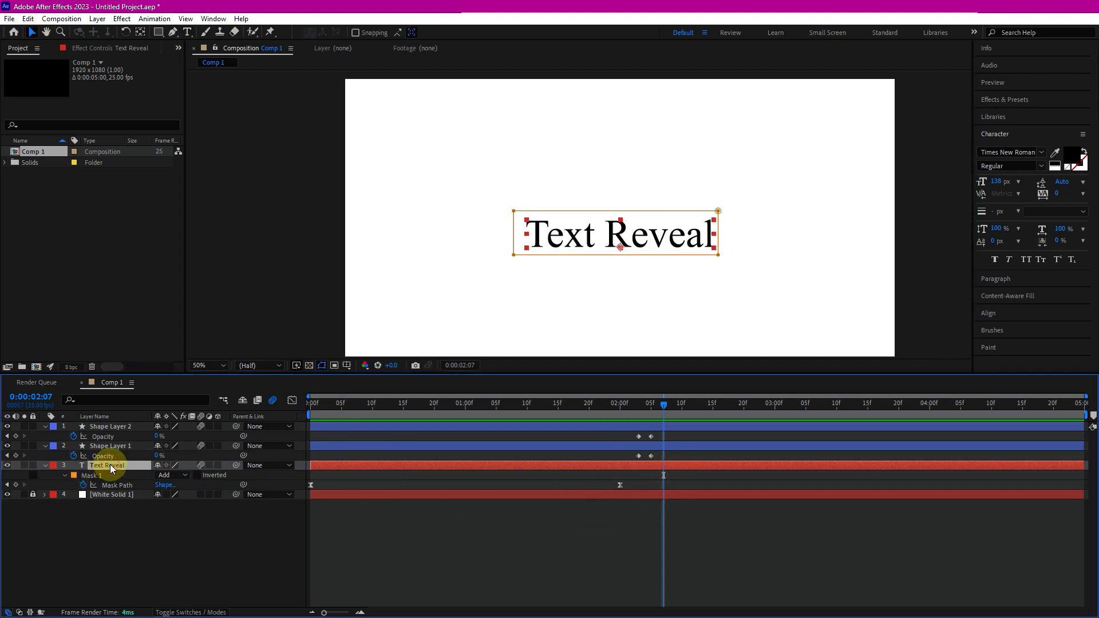
{"action": "left_click", "coordinate": [609, 258]}
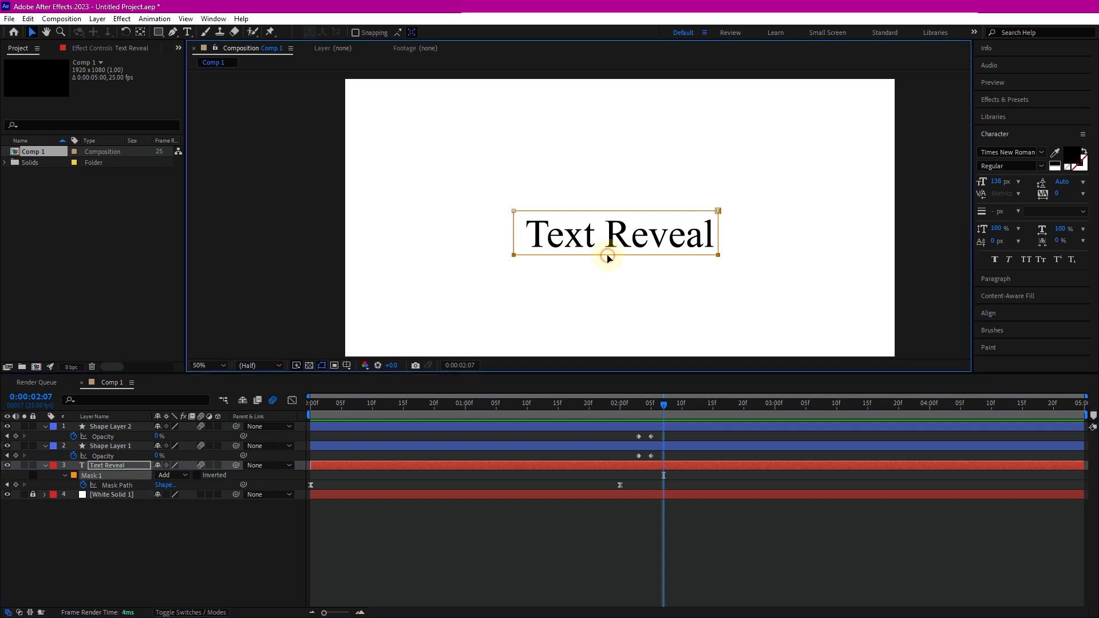
{"action": "left_click_drag", "start_coordinate": [613, 256], "coordinate": [614, 240]}
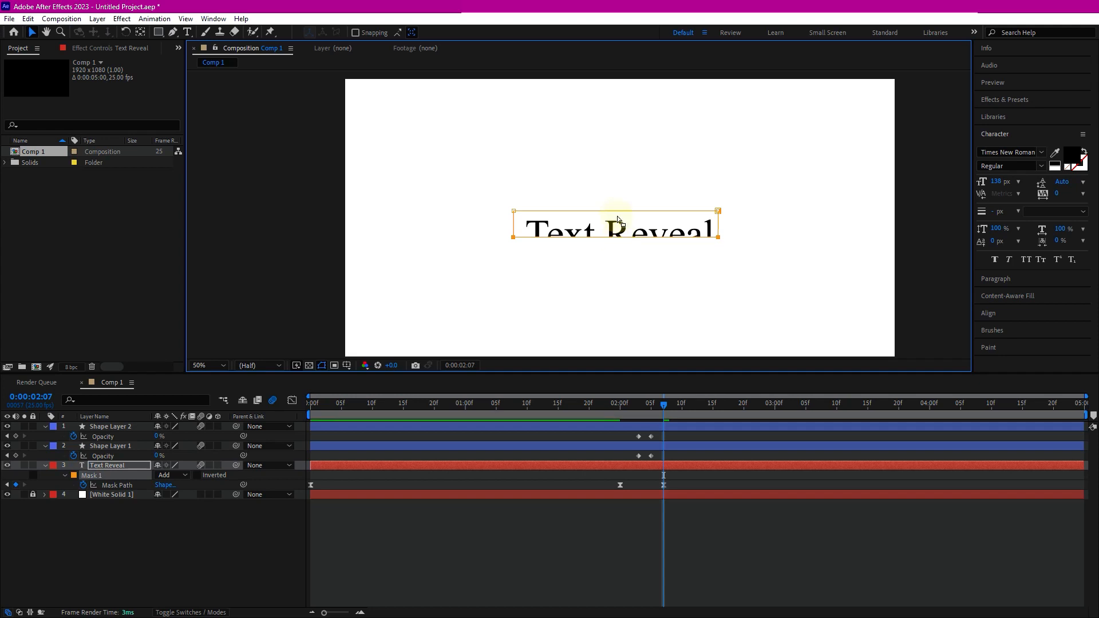
{"action": "left_click_drag", "start_coordinate": [614, 212], "coordinate": [616, 240]}
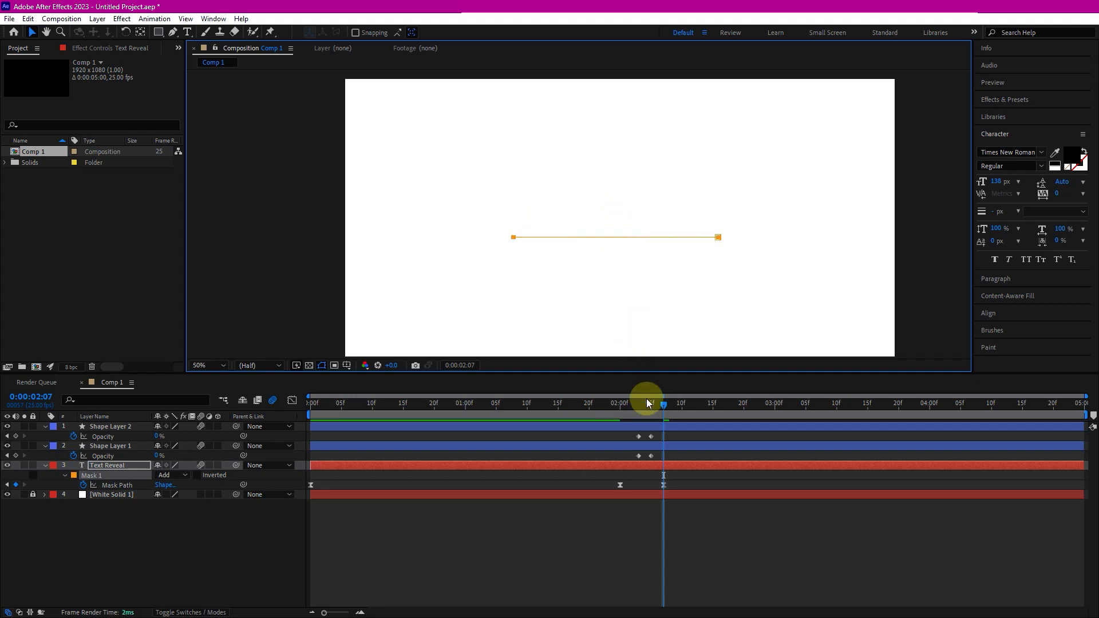
- Keyframe the text mask's opacity from 100% at 2:06 to 0% at 2:07
{"action": "left_click_drag", "start_coordinate": [667, 408], "coordinate": [743, 403]}
{"action": "left_click", "coordinate": [921, 334]}
{"action": "left_click", "coordinate": [709, 533]}
{"action": "key", "text": "j"}
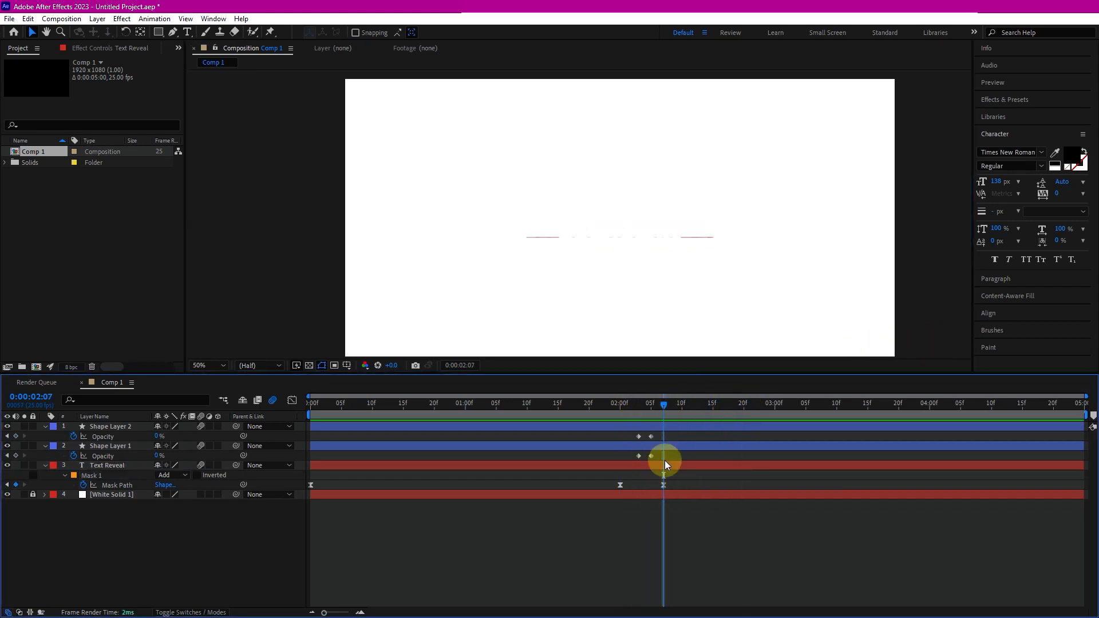
{"action": "left_click", "coordinate": [66, 476]}
{"action": "left_click", "coordinate": [64, 476]}
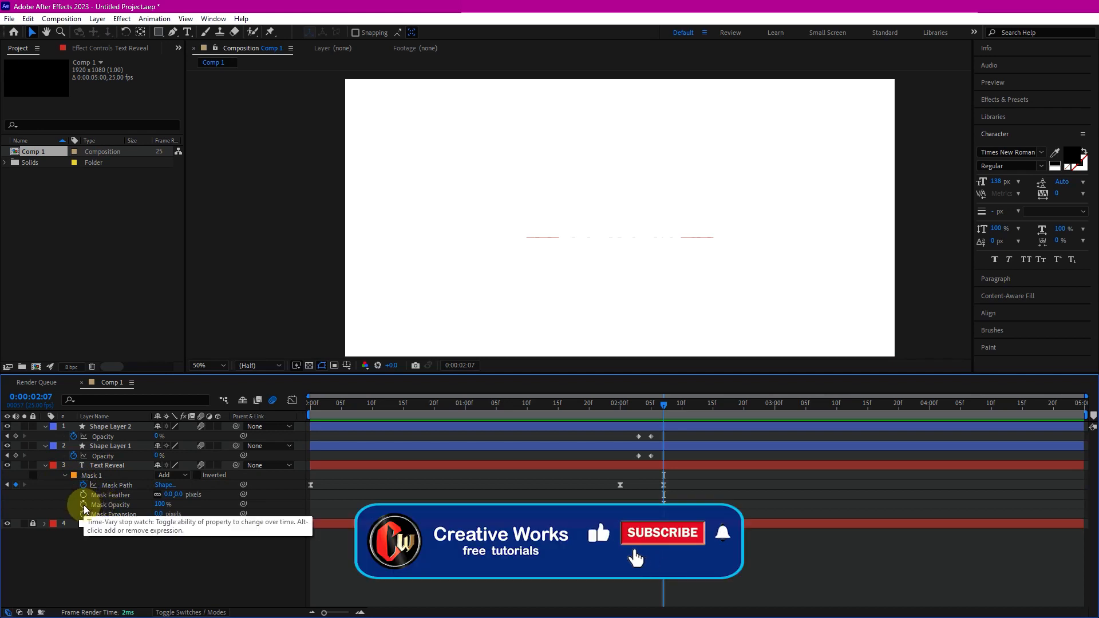
{"action": "left_click_drag", "start_coordinate": [663, 402], "coordinate": [656, 411]}
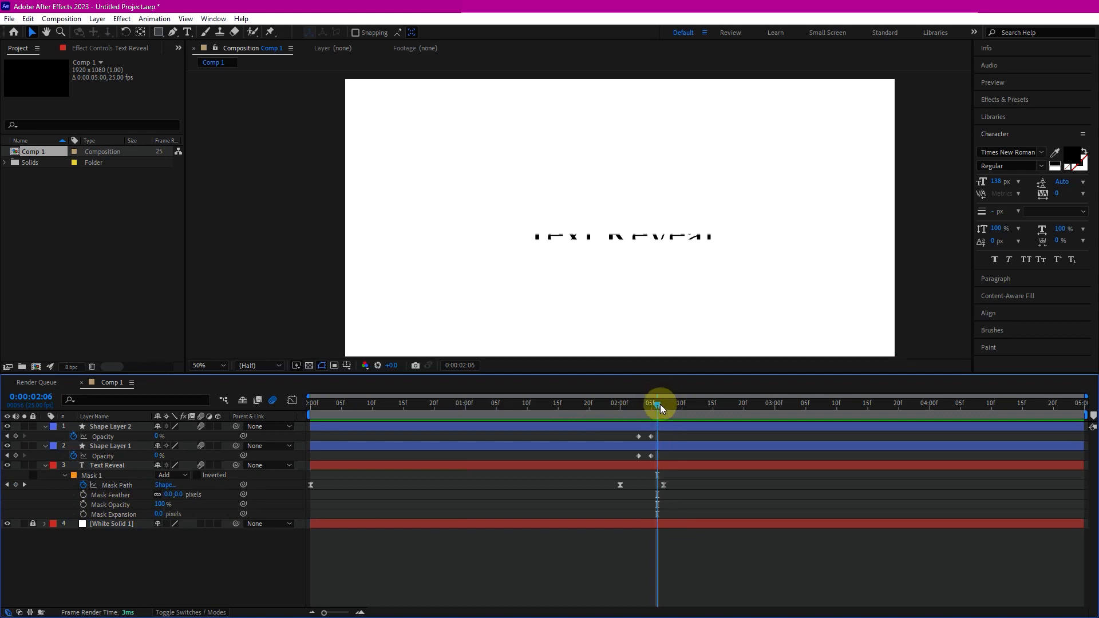
{"action": "left_click", "coordinate": [84, 505]}
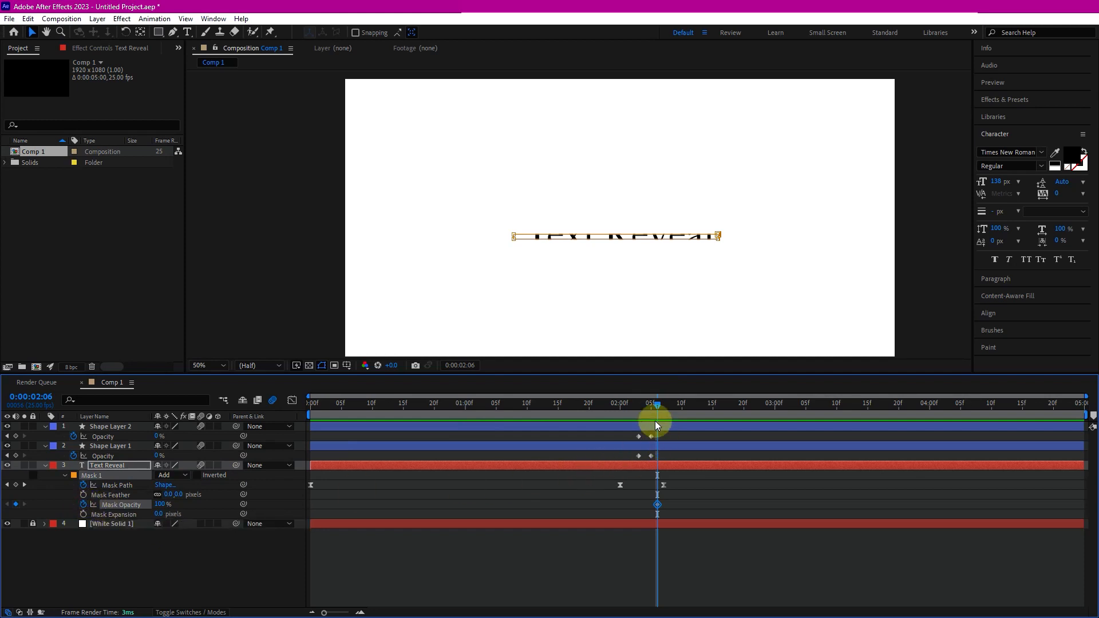
{"action": "left_click_drag", "start_coordinate": [659, 407], "coordinate": [664, 406]}
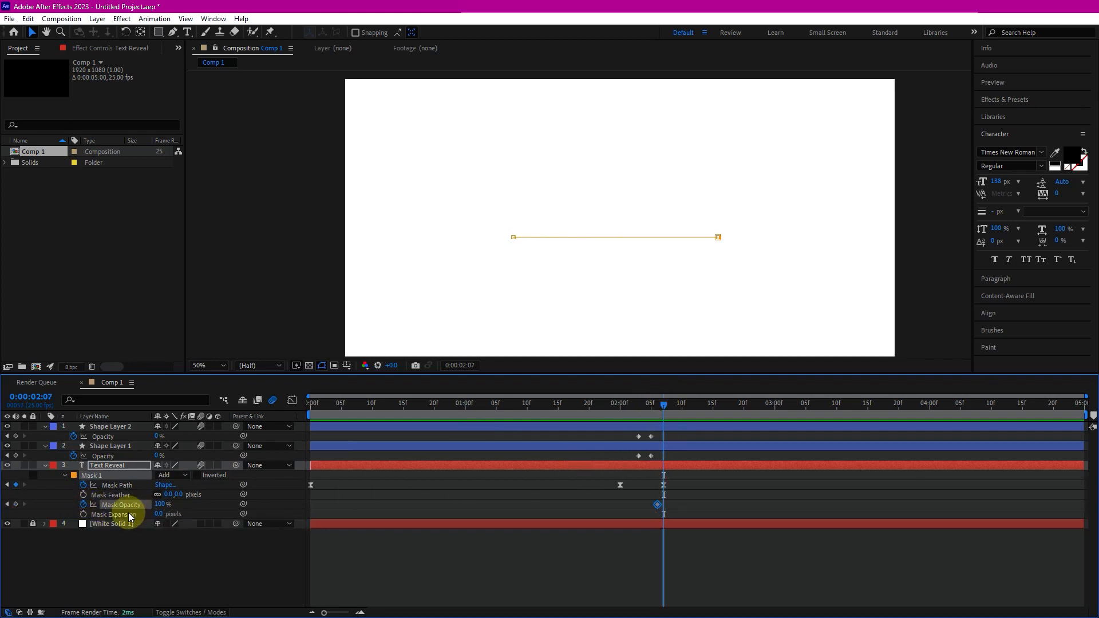
{"action": "left_click_drag", "start_coordinate": [161, 504], "coordinate": [86, 510]}
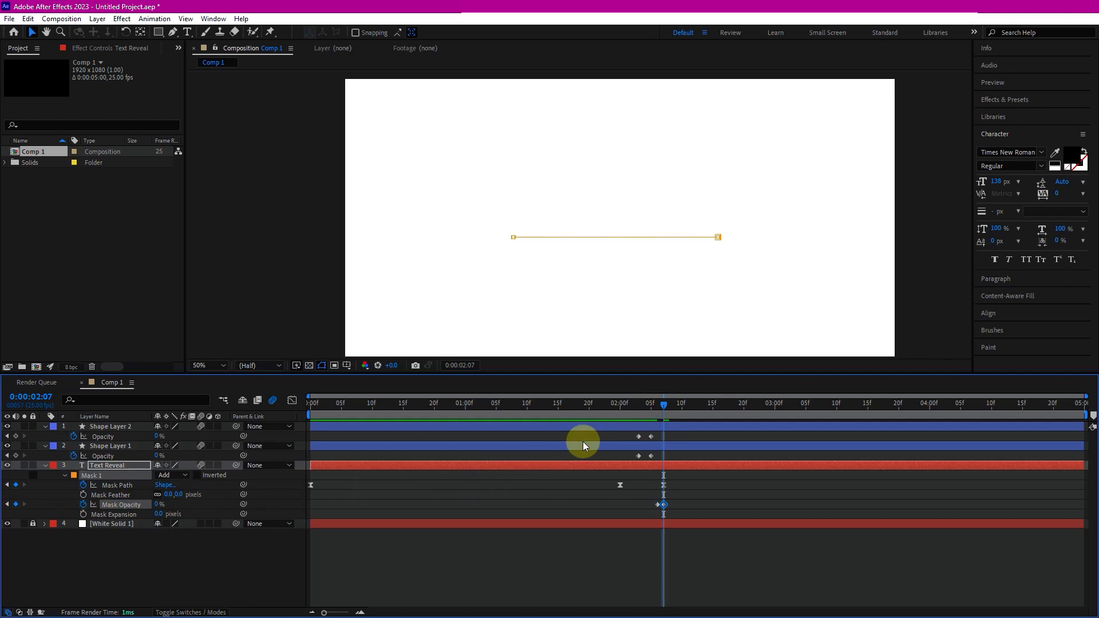
- Play the animation from the start to review the ending
{"action": "left_click_drag", "start_coordinate": [664, 406], "coordinate": [252, 404]}
{"action": "left_click", "coordinate": [913, 314]}
{"action": "key", "text": "space"}
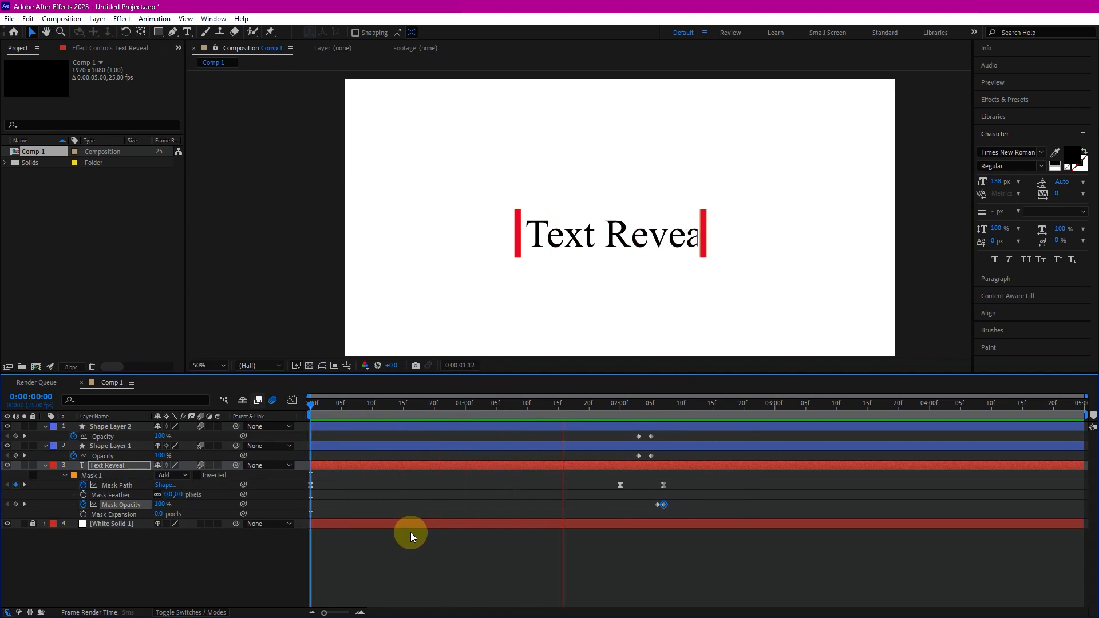
{"action": "left_click", "coordinate": [312, 404]}
{"action": "key", "text": "space"}
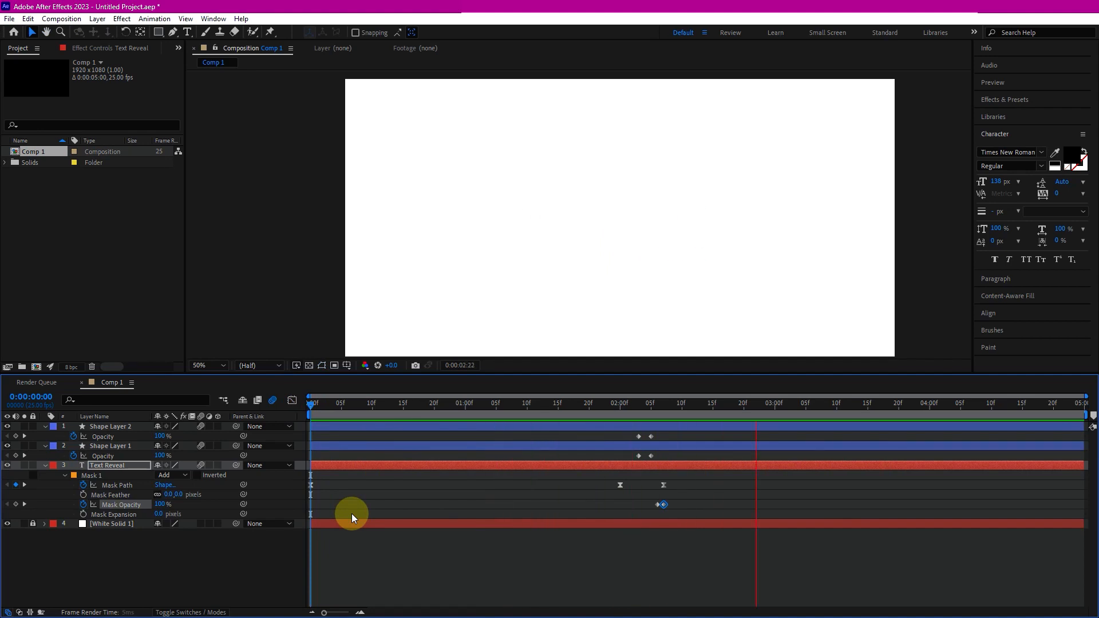
{"action": "key", "text": "space"}
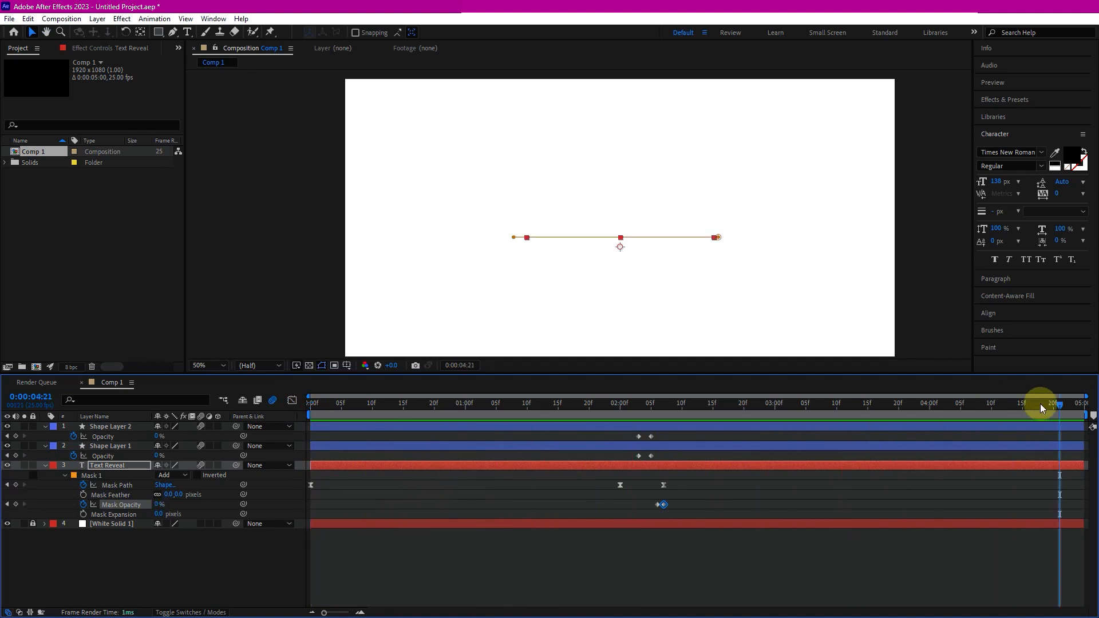
- Move the bars' final opacity keyframes and the mask's ending keyframes a couple of frames later
{"action": "left_click", "coordinate": [632, 405]}
{"action": "left_click_drag", "start_coordinate": [637, 406], "coordinate": [683, 510]}
{"action": "left_click_drag", "start_coordinate": [651, 437], "coordinate": [659, 441]}
{"action": "left_click", "coordinate": [669, 478]}
{"action": "left_click_drag", "start_coordinate": [667, 478], "coordinate": [678, 506]}
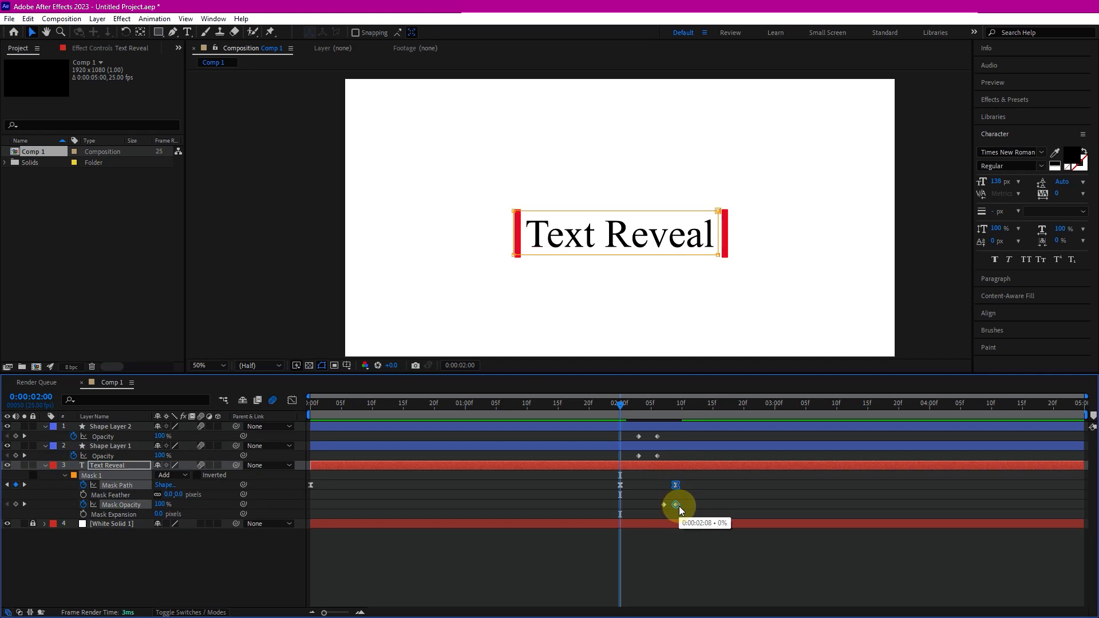
- Play the retimed animation from the start
{"action": "left_click_drag", "start_coordinate": [620, 404], "coordinate": [596, 404]}
{"action": "key", "text": "space"}
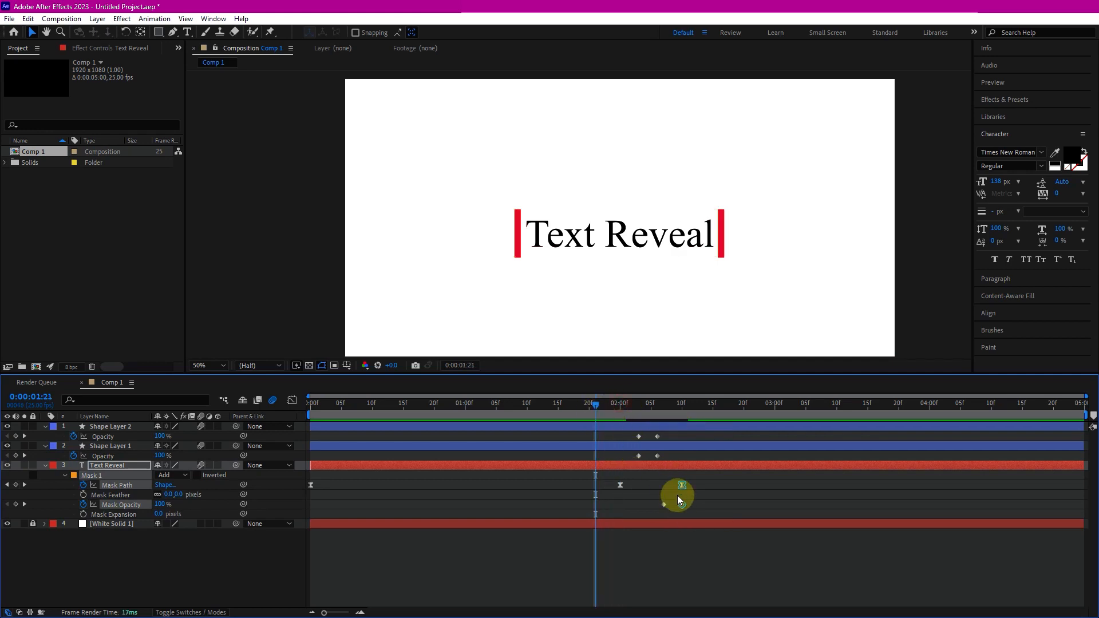
{"action": "left_click", "coordinate": [312, 403]}
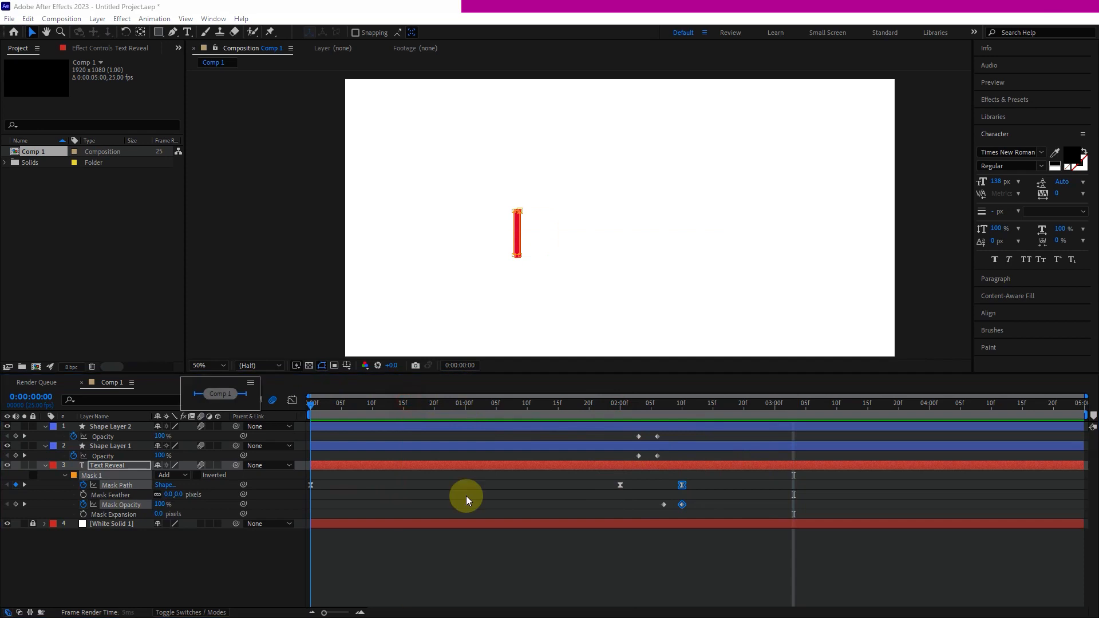
{"action": "left_click_drag", "start_coordinate": [334, 413], "coordinate": [310, 411]}
{"action": "key", "text": "space"}
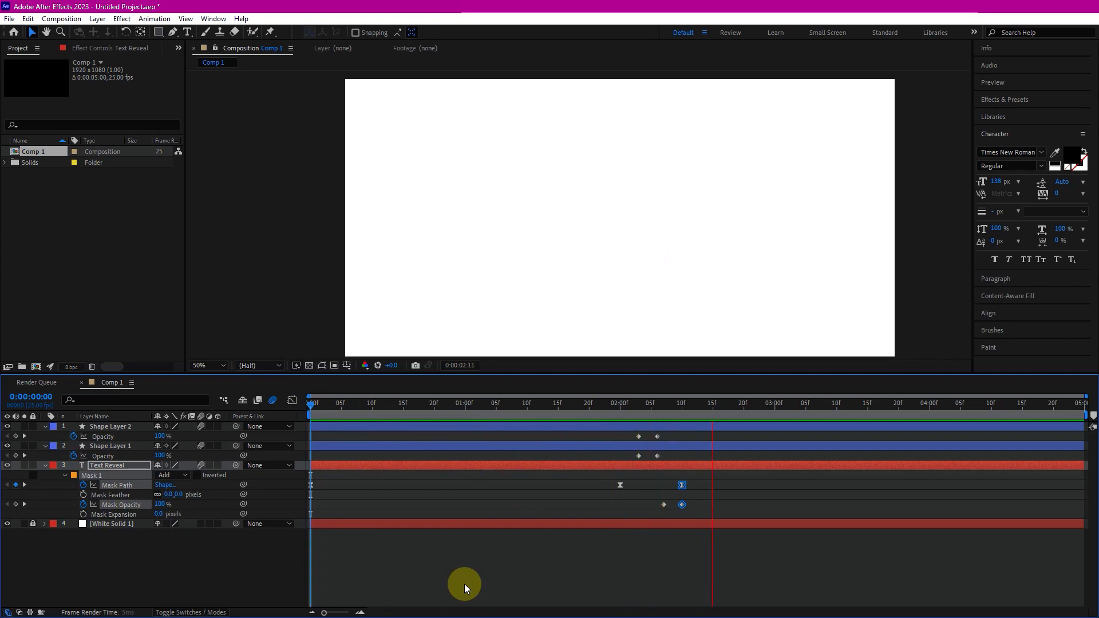
{"action": "key", "text": "space"}
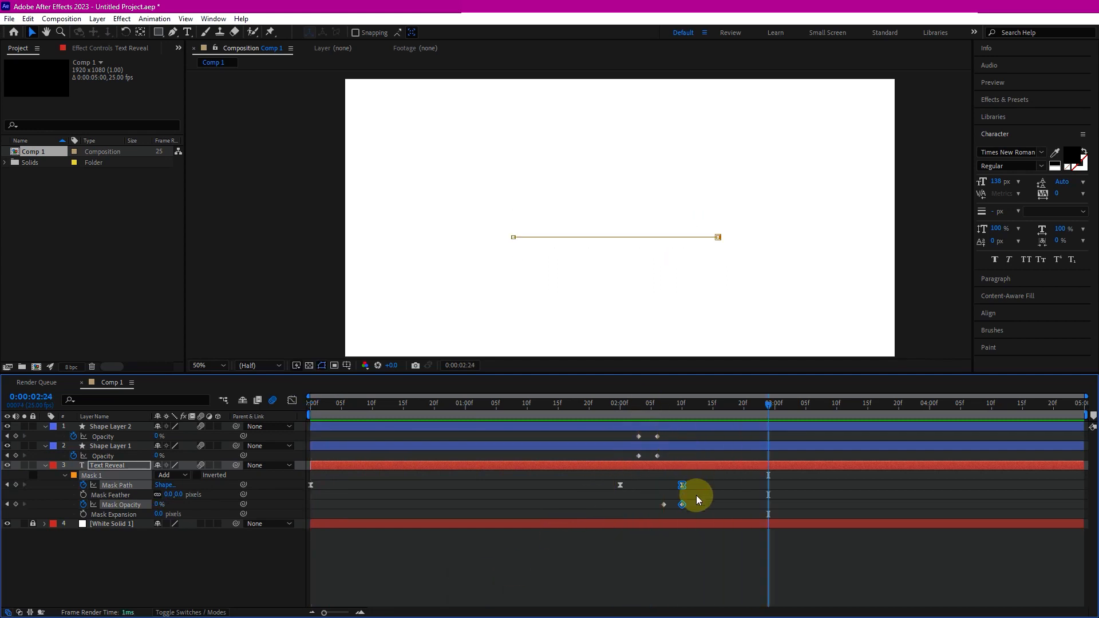
- Apply Easy Ease to the bars' opacity keyframes and the mask path and mask opacity keyframes
{"action": "left_click_drag", "start_coordinate": [699, 511], "coordinate": [648, 497]}
{"action": "left_click", "coordinate": [657, 462]}
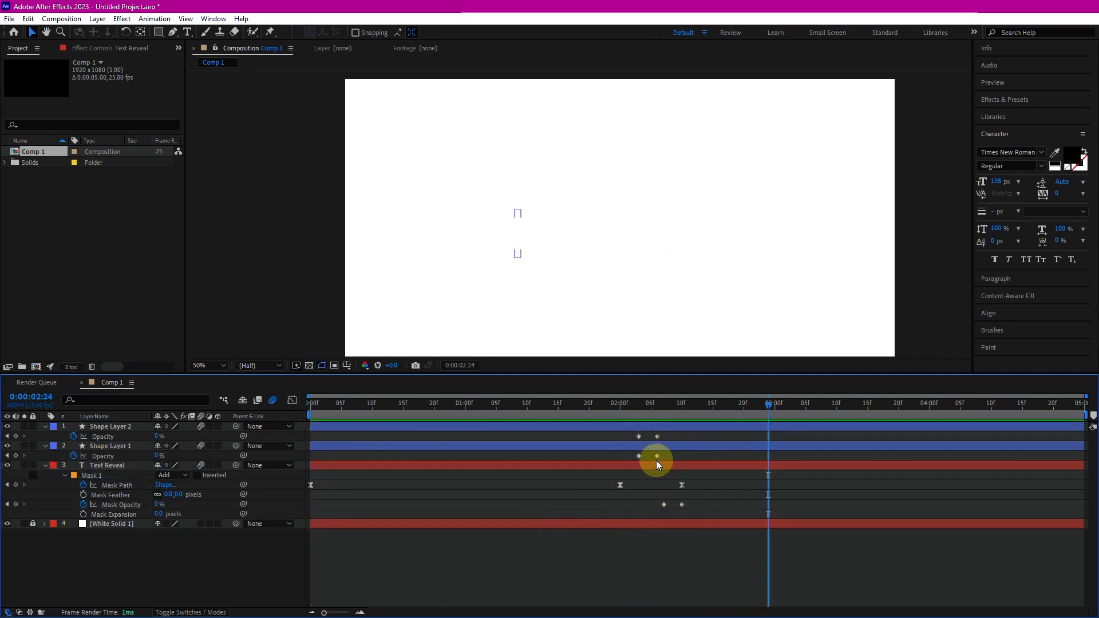
{"action": "left_click_drag", "start_coordinate": [678, 462], "coordinate": [639, 439]}
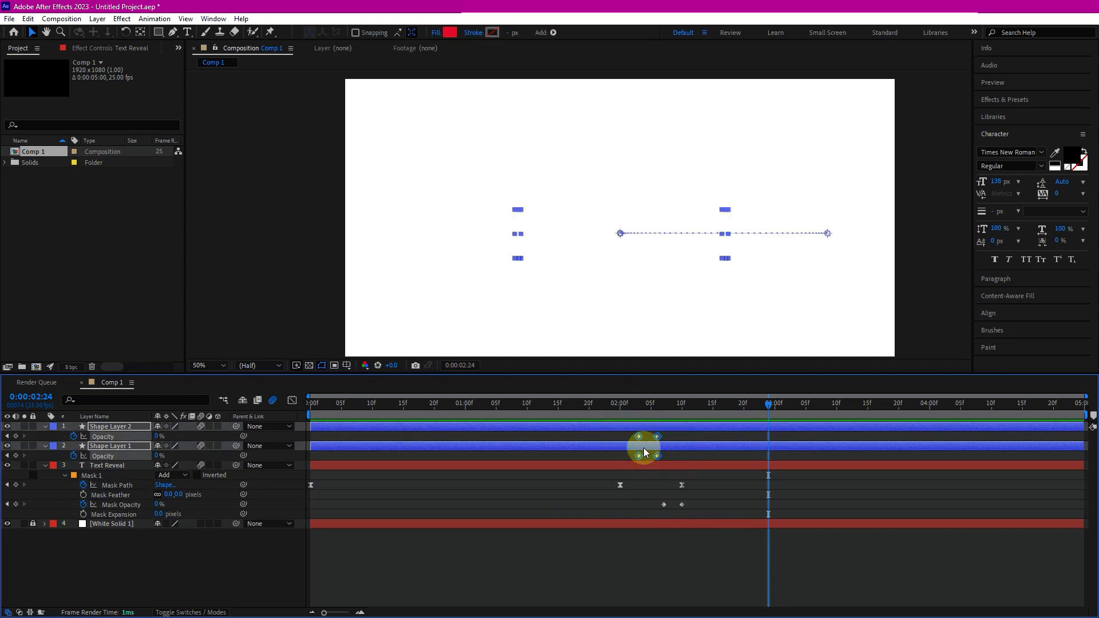
{"action": "left_click_drag", "start_coordinate": [658, 502], "coordinate": [696, 512]}
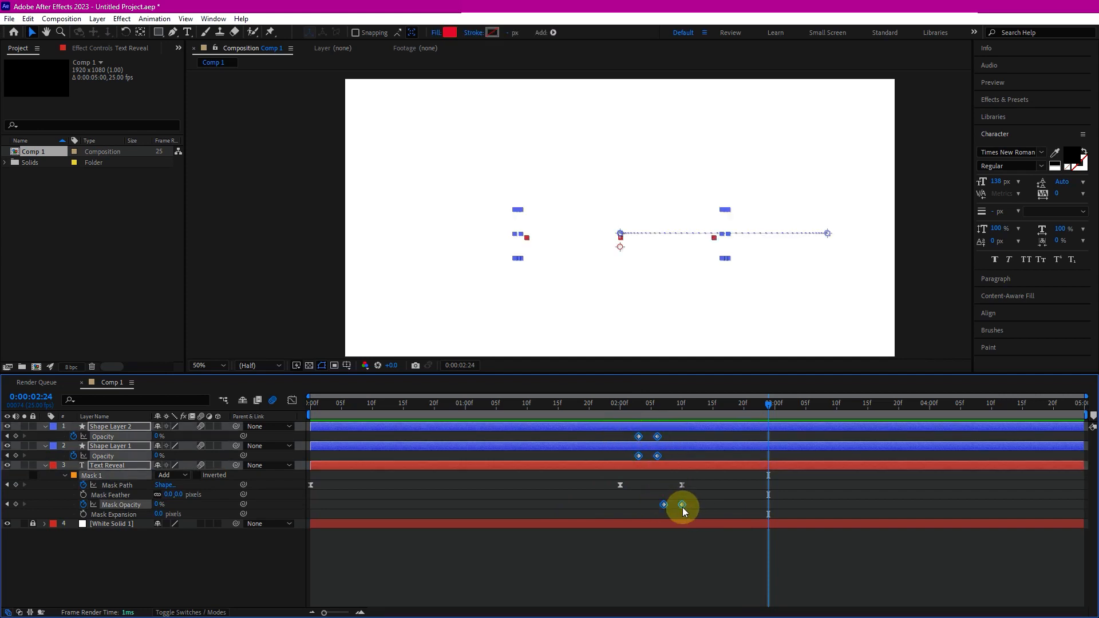
{"action": "right_click", "coordinate": [658, 437]}
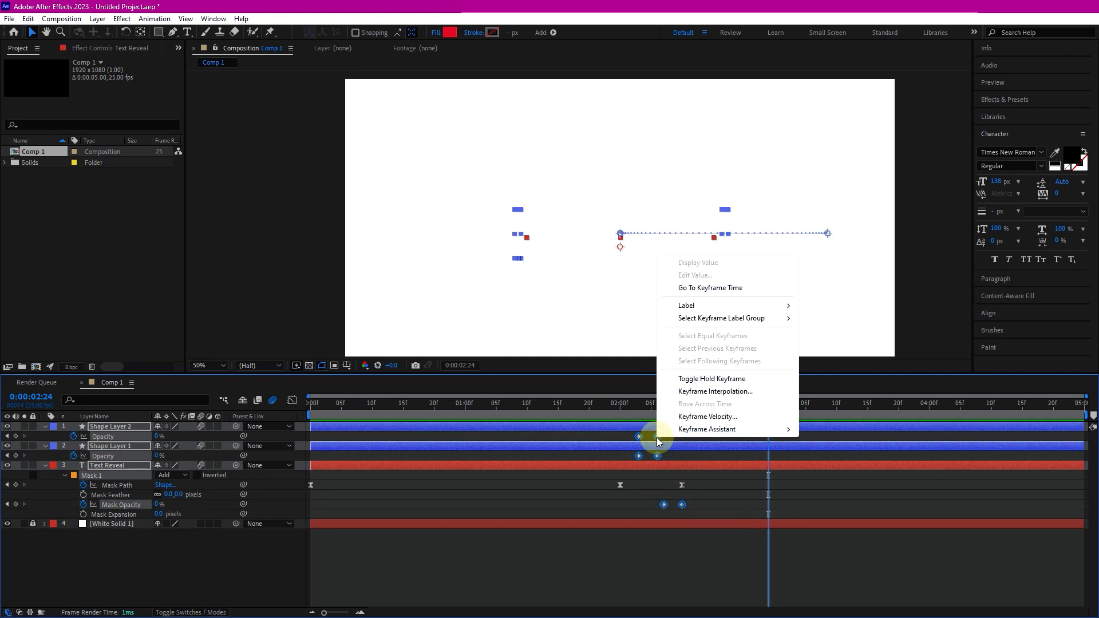
{"action": "mouse_move", "coordinate": [710, 438]}
{"action": "left_click", "coordinate": [834, 470]}
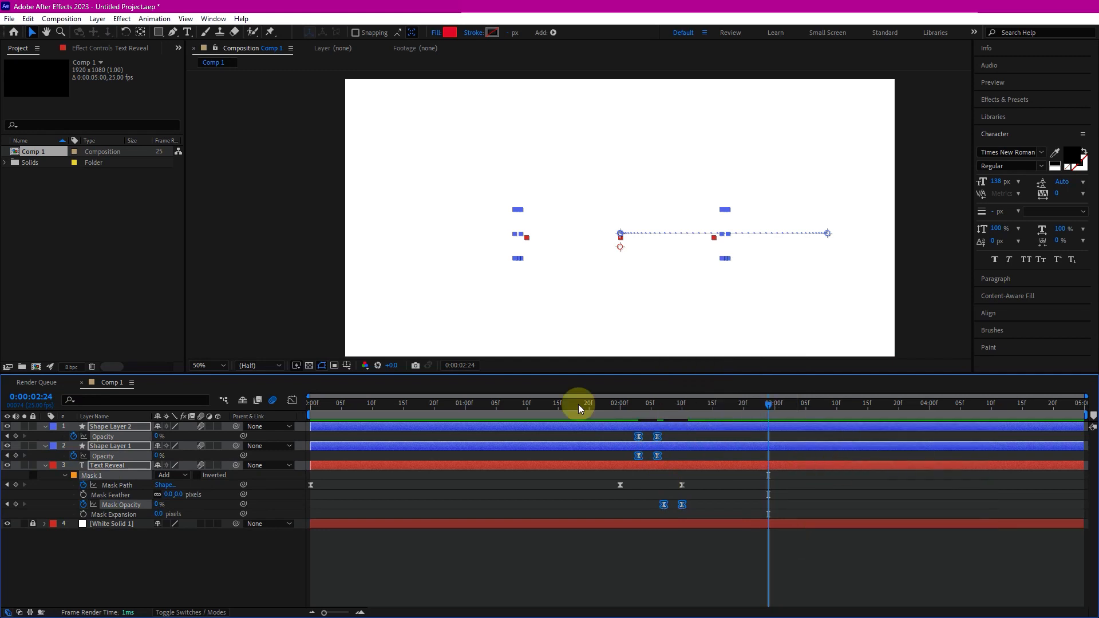
- Shorten the work area to end around 2:14 and play the animation from the start
{"action": "left_click_drag", "start_coordinate": [483, 403], "coordinate": [304, 406]}
{"action": "left_click", "coordinate": [366, 554]}
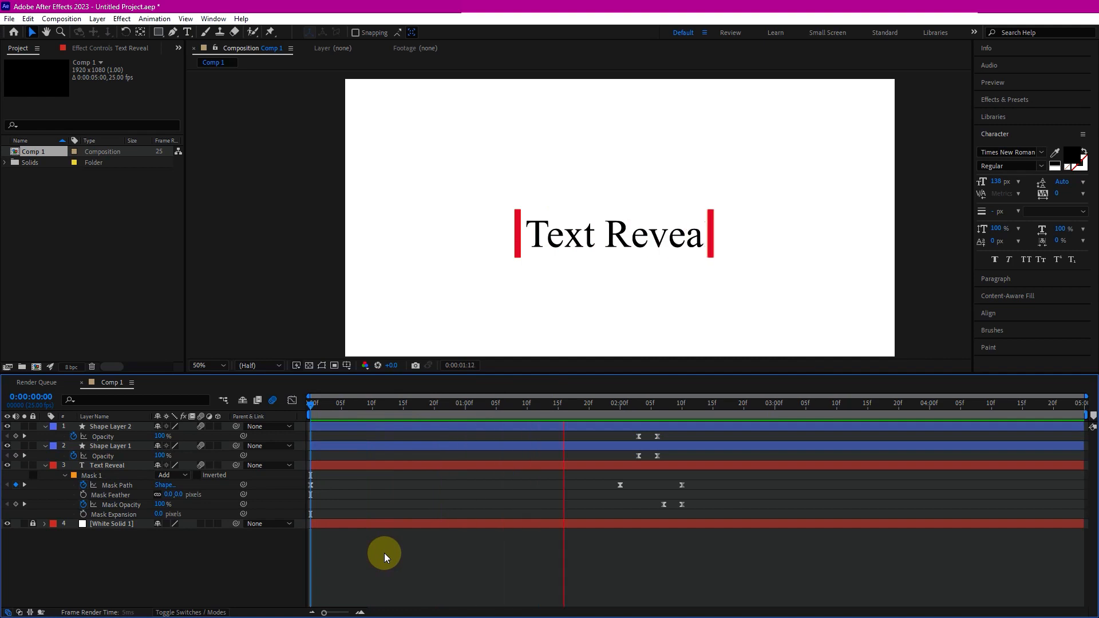
{"action": "key", "text": "space"}
{"action": "left_click_drag", "start_coordinate": [1084, 412], "coordinate": [707, 442]}
{"action": "left_click_drag", "start_coordinate": [355, 404], "coordinate": [269, 417]}
{"action": "key", "text": "space"}
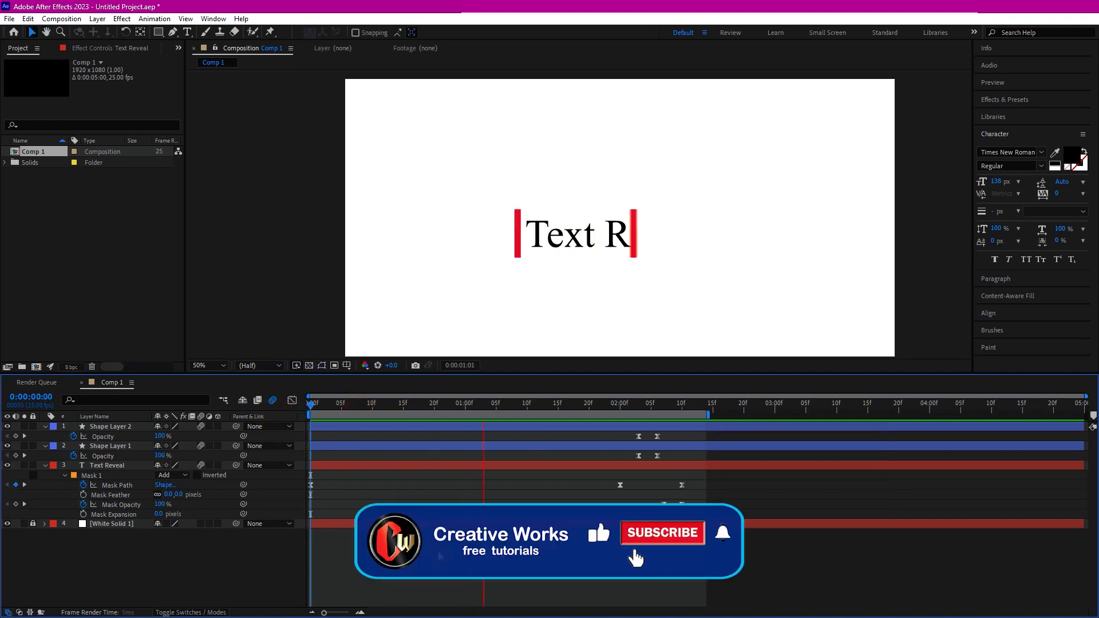